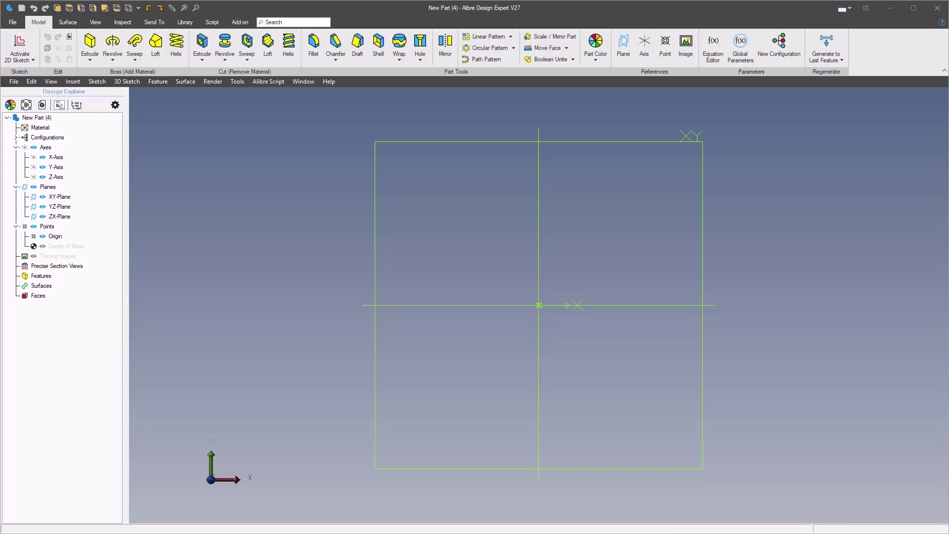
Step: Switch to the hinge plate drawing and examine the base's side projections and the outline of the 78 mm wide body
key("alt+Tab")
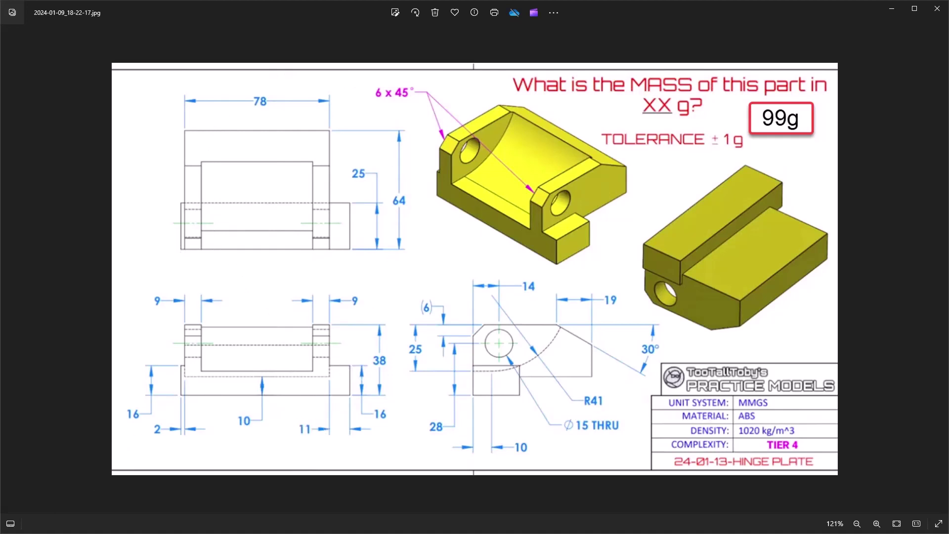
left_click_drag(320, 355, 360, 411)
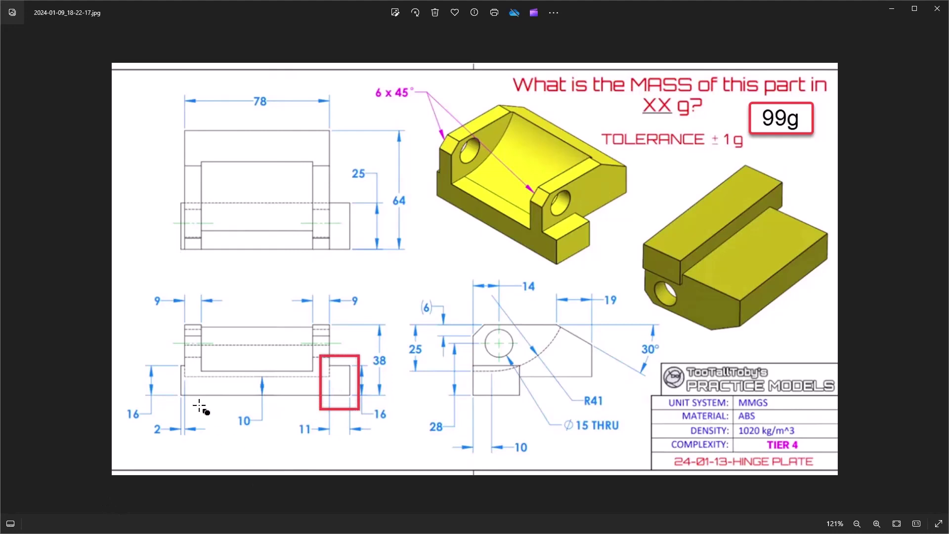
left_click_drag(152, 349, 199, 420)
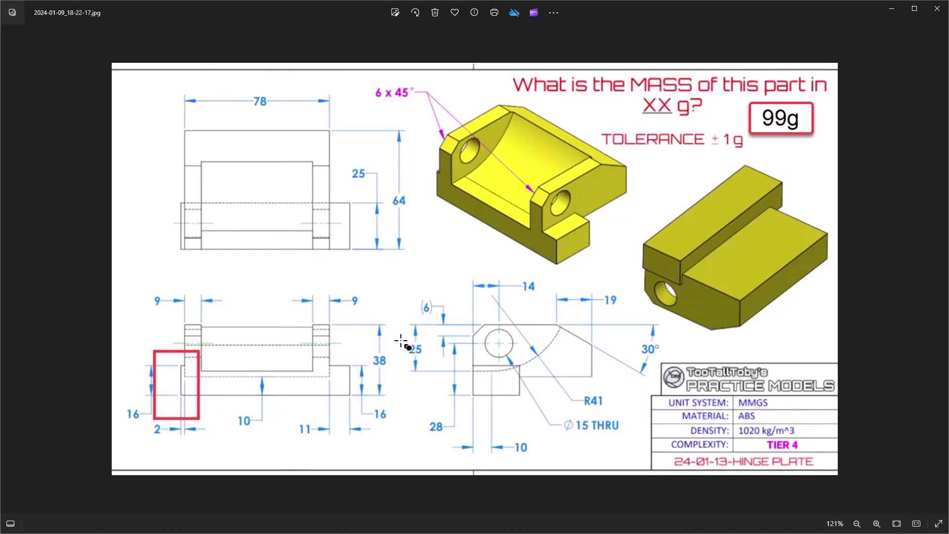
left_click_drag(182, 124, 336, 255)
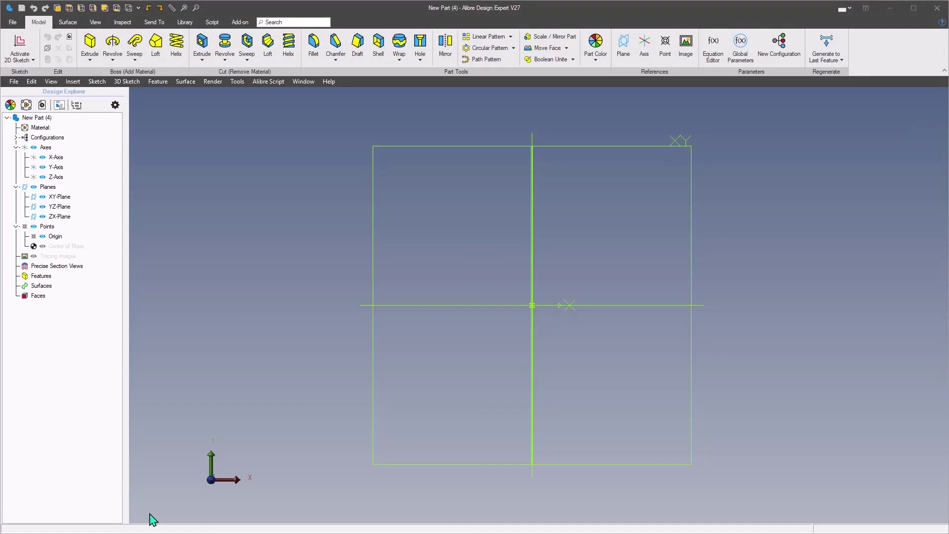
Step: Sketch a rectangle 64 mm wide and 25 mm high on the YZ-Plane, starting at the origin
mouse_move(609, 217)
middle_mouse_down()
mouse_move(562, 232)
mouse_move(471, 182)
middle_mouse_up()
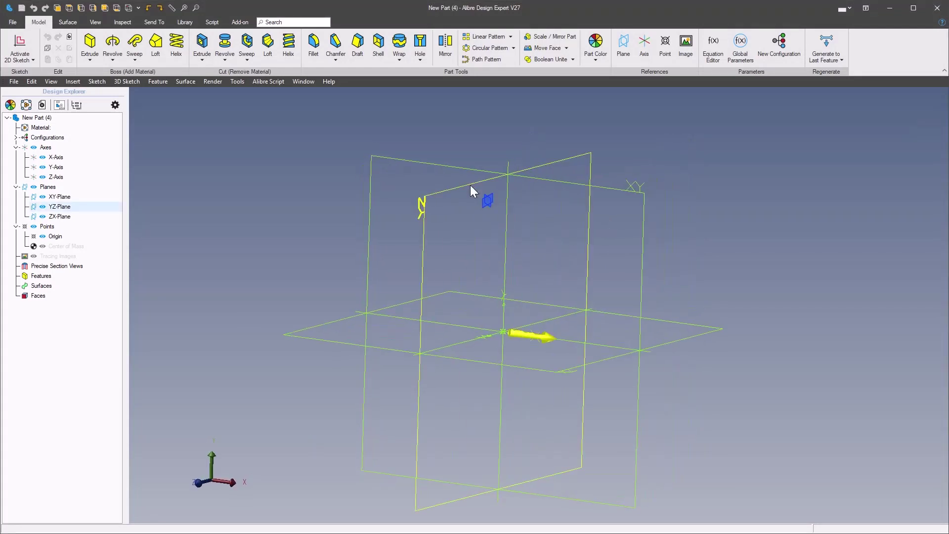
right_click(470, 185)
left_click(507, 191)
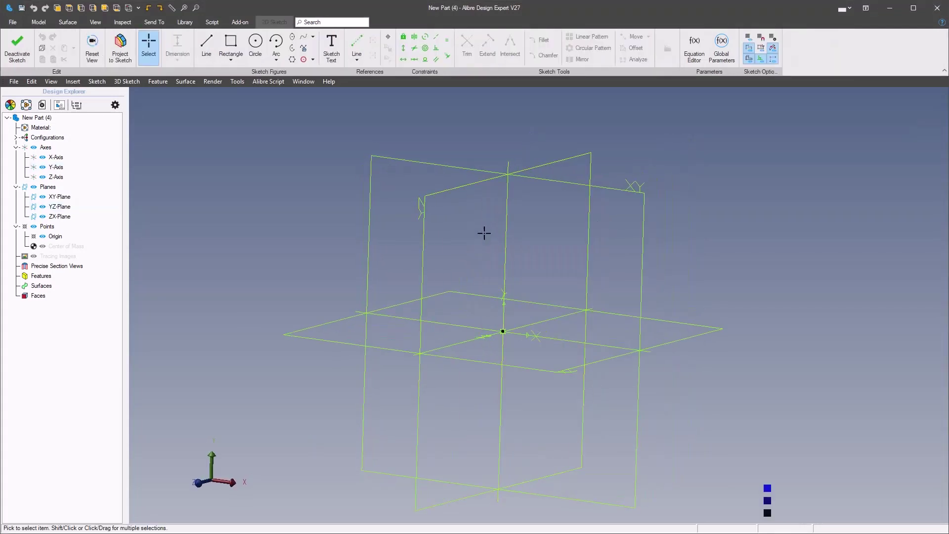
right_click(474, 257)
mouse_move(515, 213)
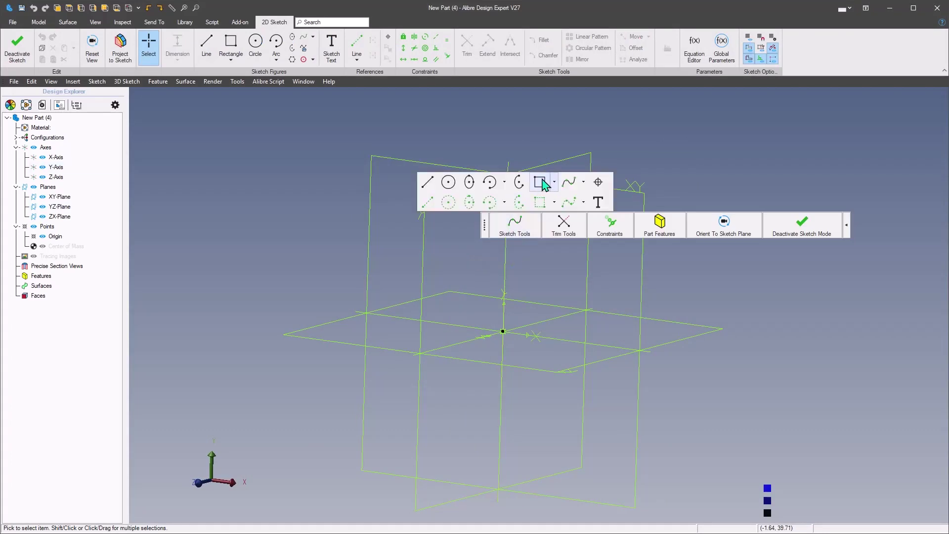
left_click(540, 182)
left_click(503, 331)
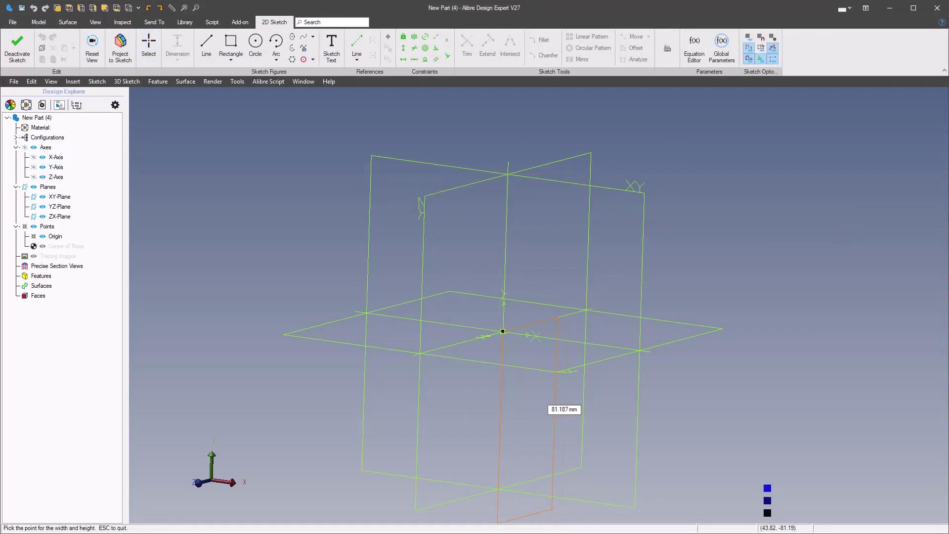
key("alt+Tab")
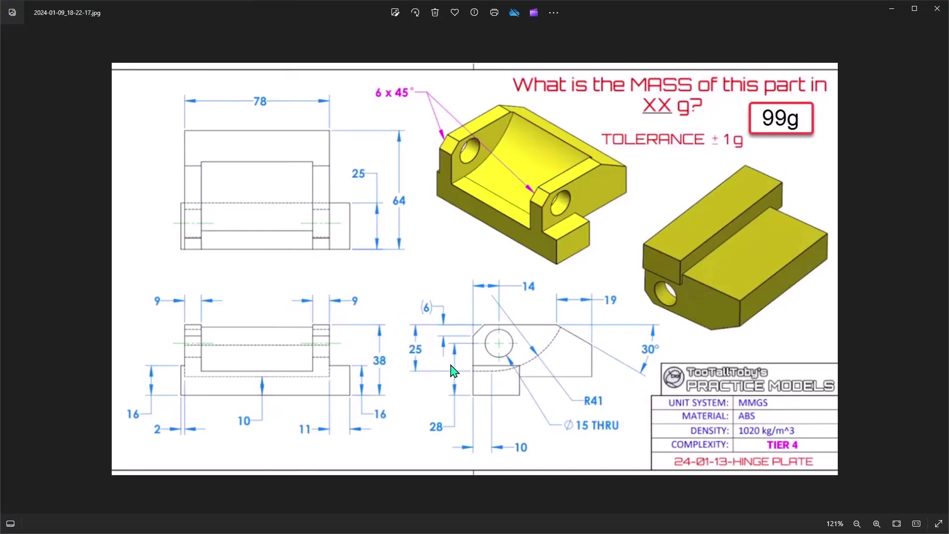
key("alt+Tab")
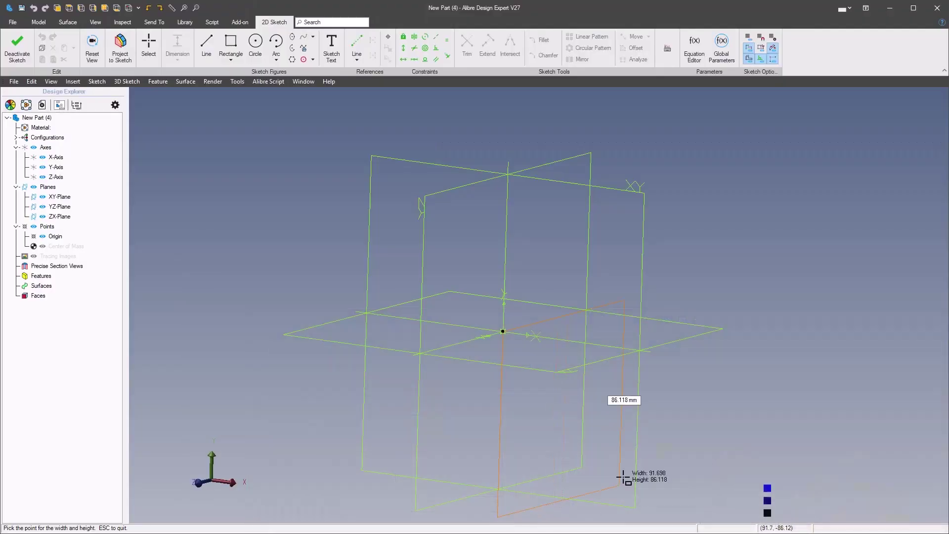
type("6")
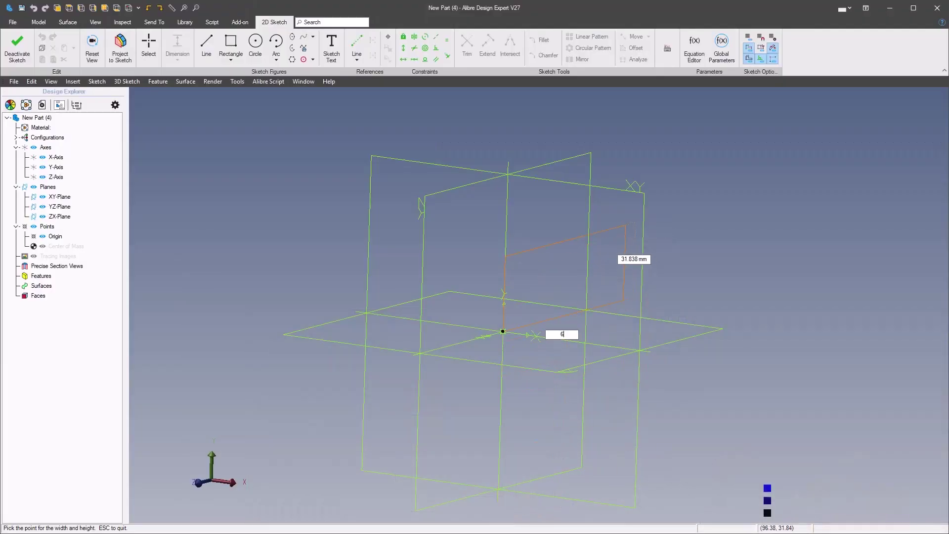
type("4")
key("Tab")
type("25")
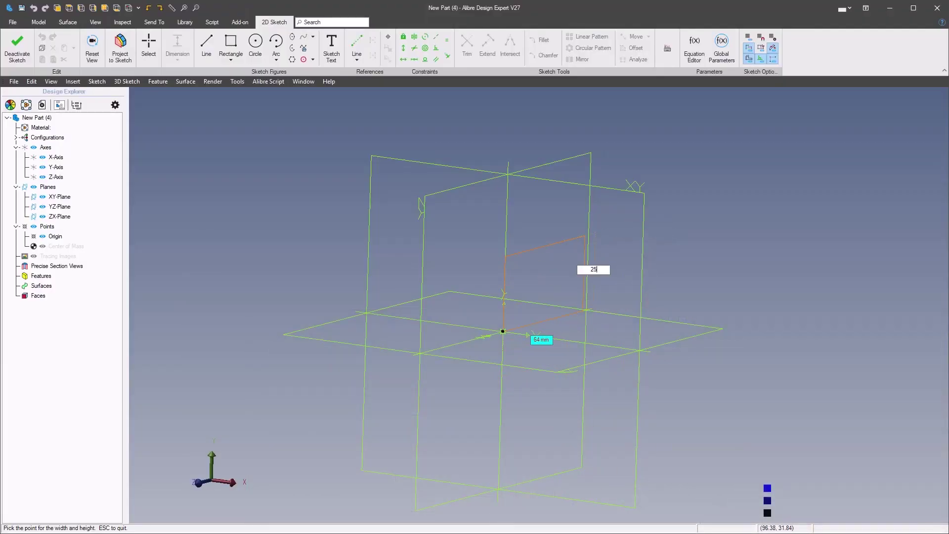
key("Return")
Step: Extrude the rectangle as a boss with the Mid Plane type and a depth of 78 mm
right_click(534, 219)
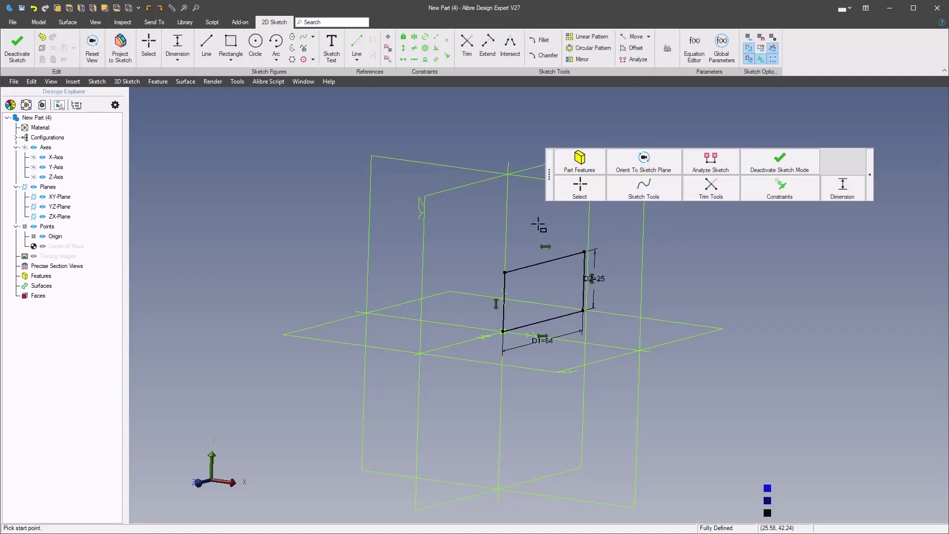
left_click(541, 127)
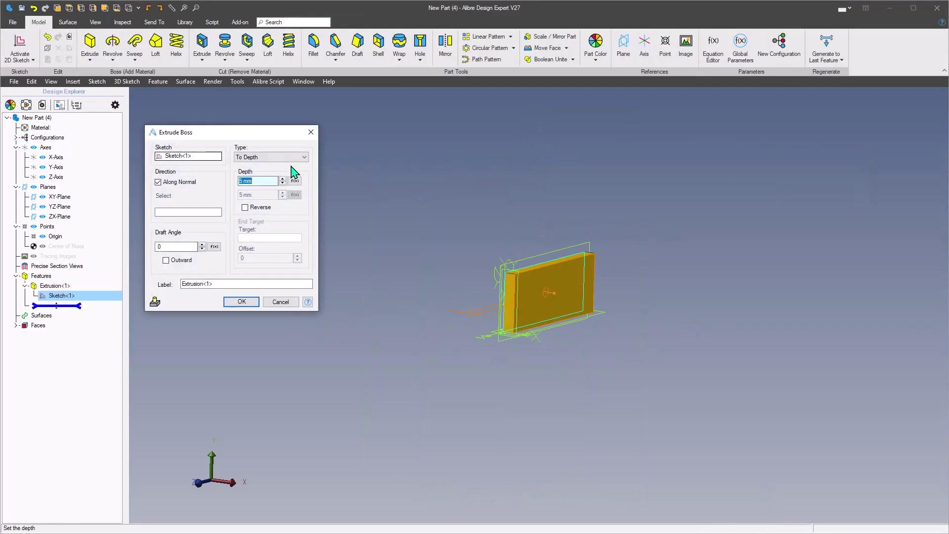
left_click(284, 158)
left_click(278, 177)
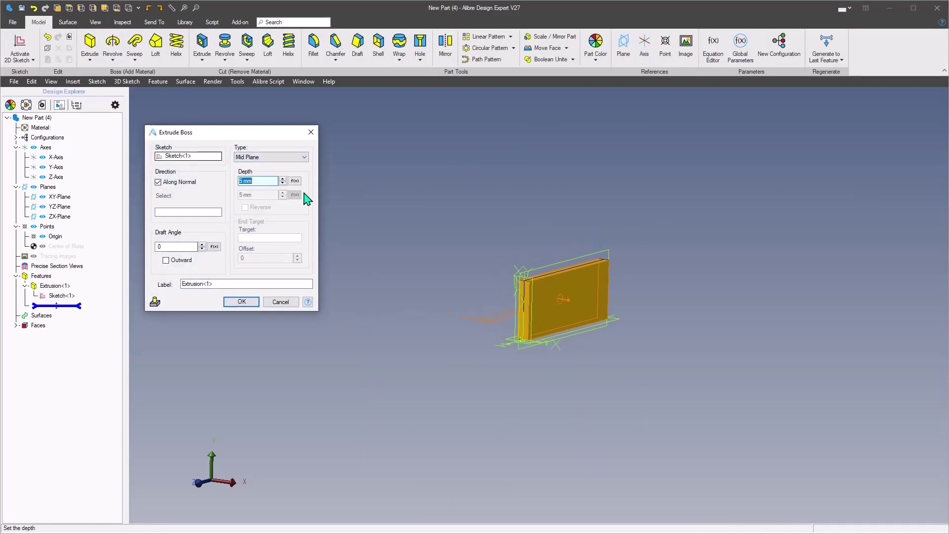
type("78")
key("Return")
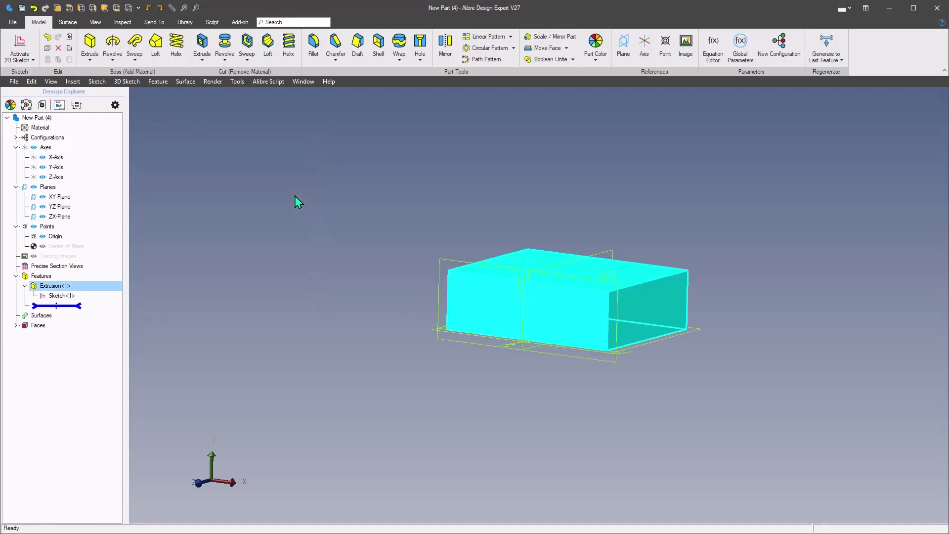
left_click(373, 328)
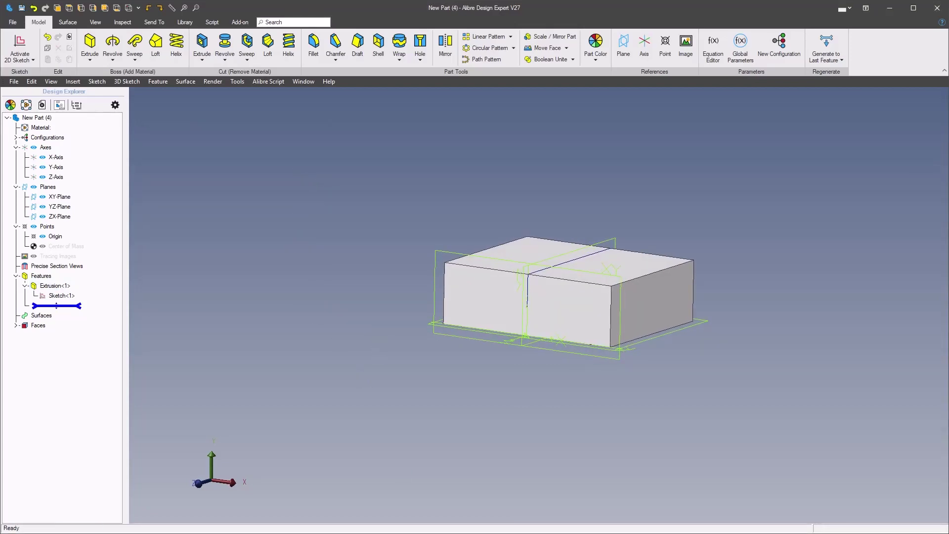
Step: Edit the block's base sketch to set the rectangle's height to 28 mm, and exit the sketch
left_click(552, 531)
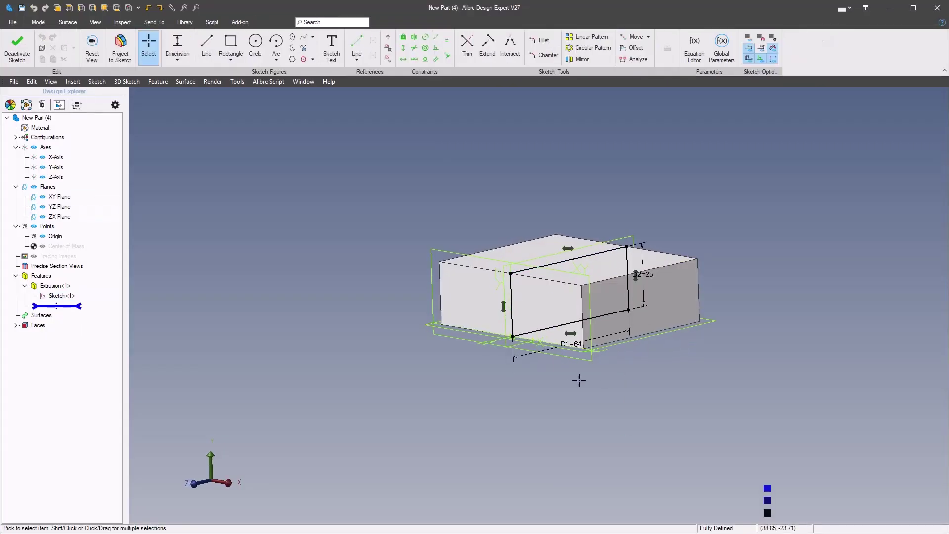
scroll(579, 386, "up", 2)
middle_click_drag(578, 392, 544, 390)
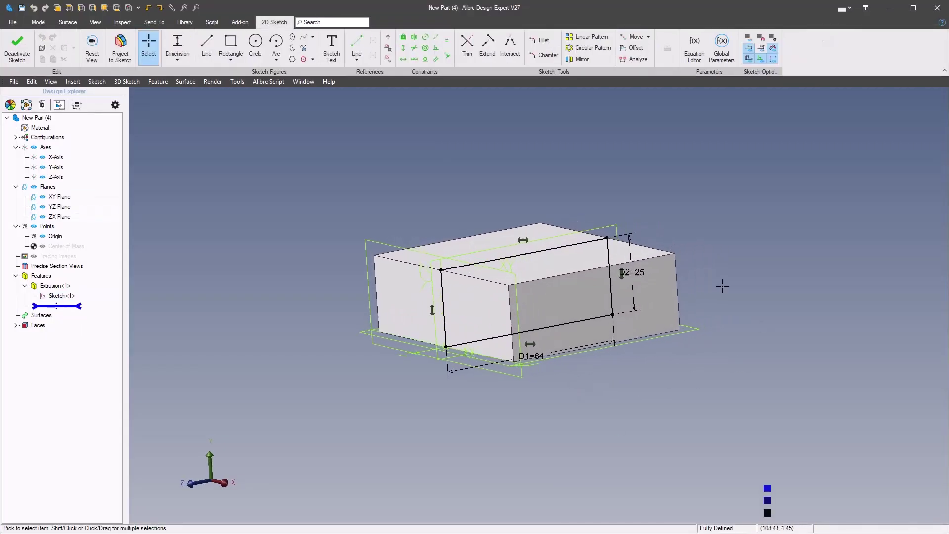
double_click(640, 272)
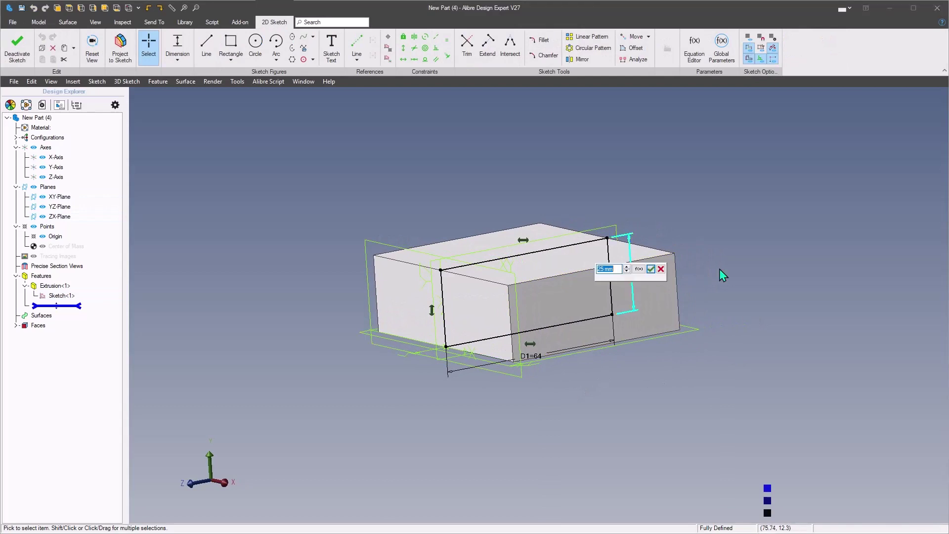
type("28")
key("Return")
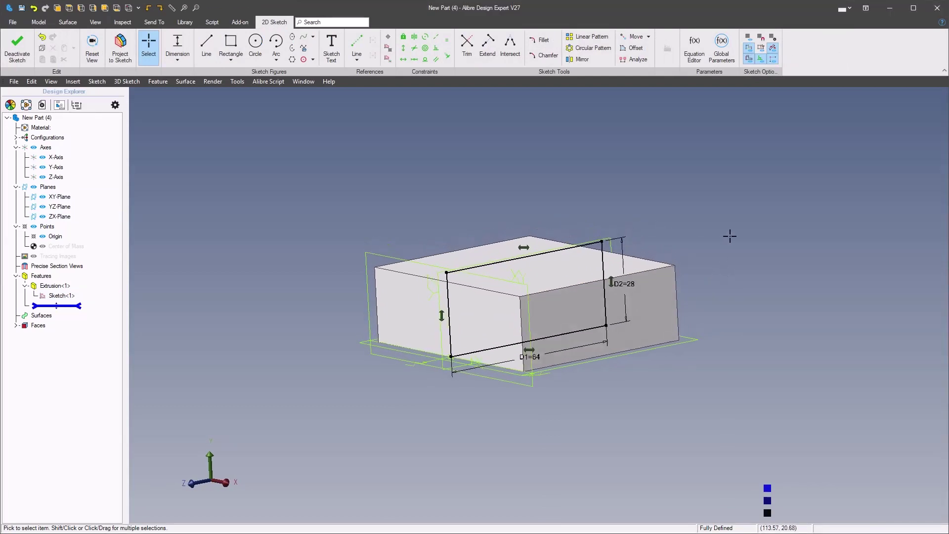
right_click(731, 233)
left_click(892, 173)
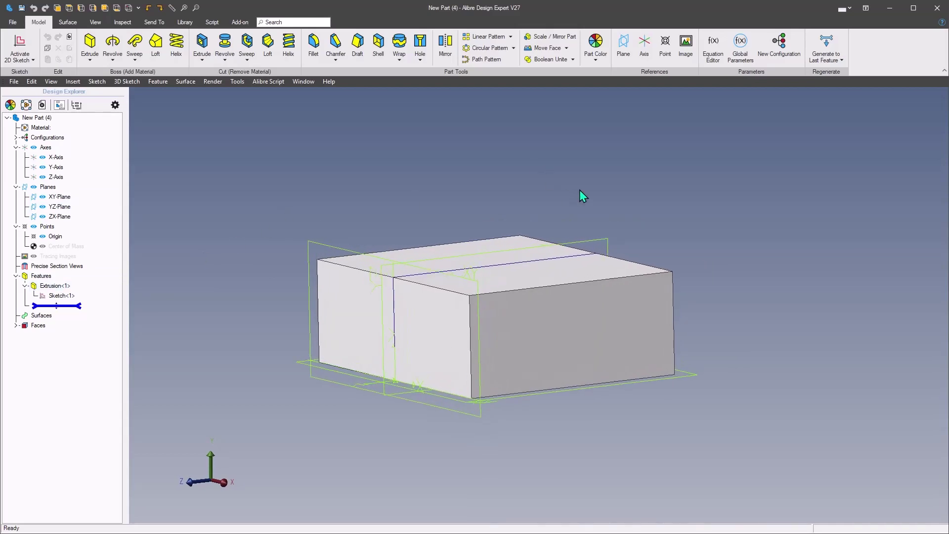
Step: Start a sketch on the YZ-Plane and draw a 15 mm diameter circle inside the block's outline
right_click(600, 240)
left_click(643, 248)
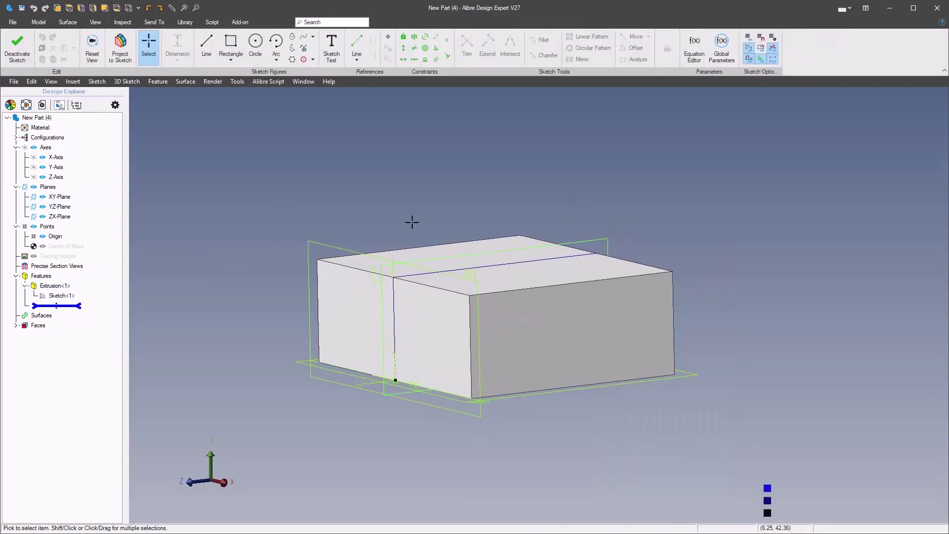
right_click(411, 223)
left_click(419, 187)
left_click(354, 143)
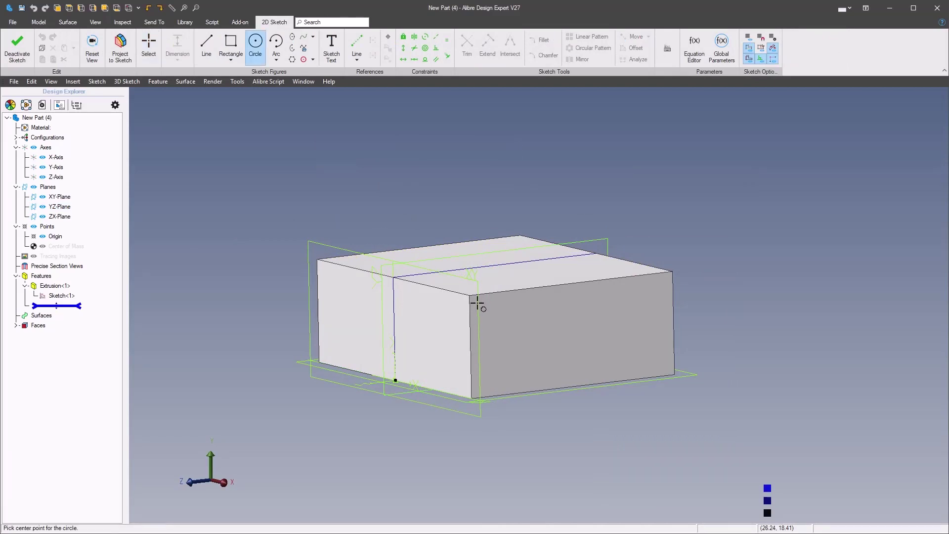
left_click(433, 311)
type("15")
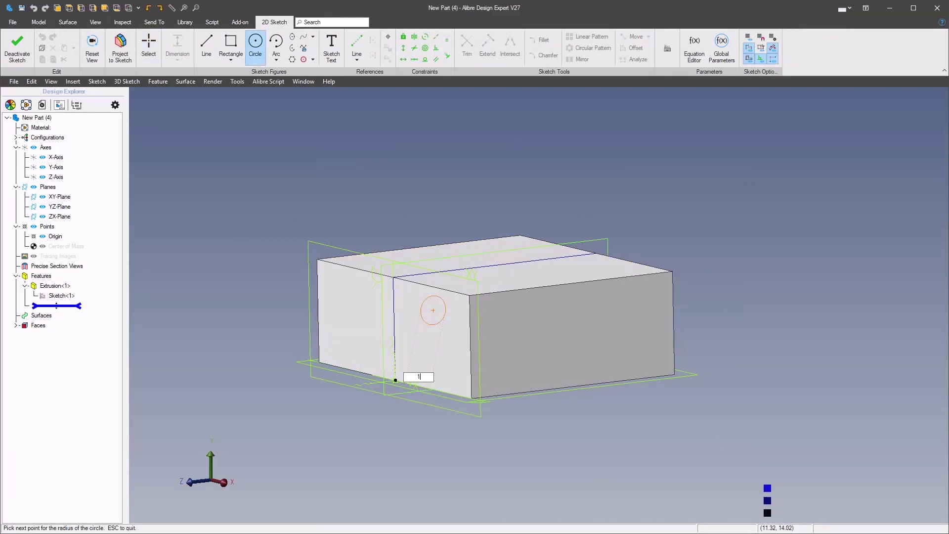
key("Return")
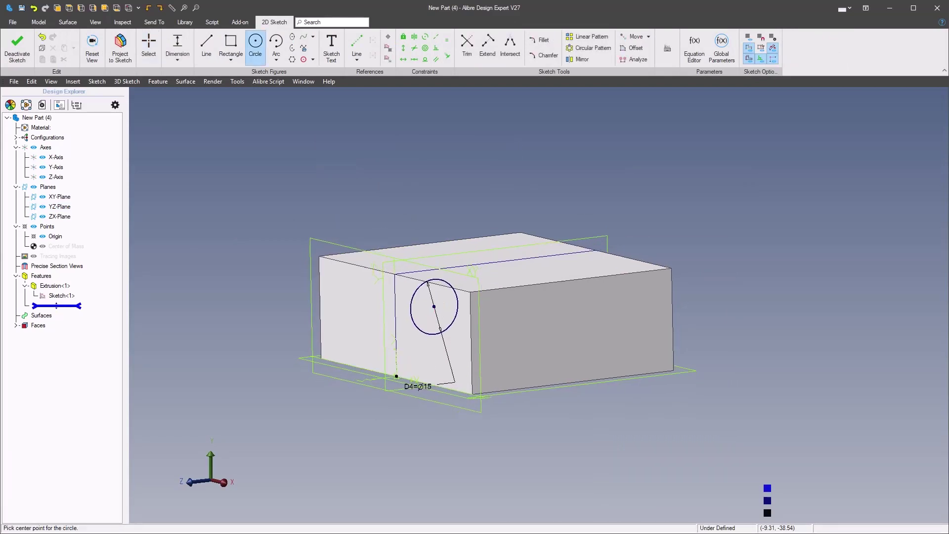
Step: Check the hole position in the drawing and dimension the circle's centre 14 mm horizontally from the block's vertical side at the origin
key("alt+Tab")
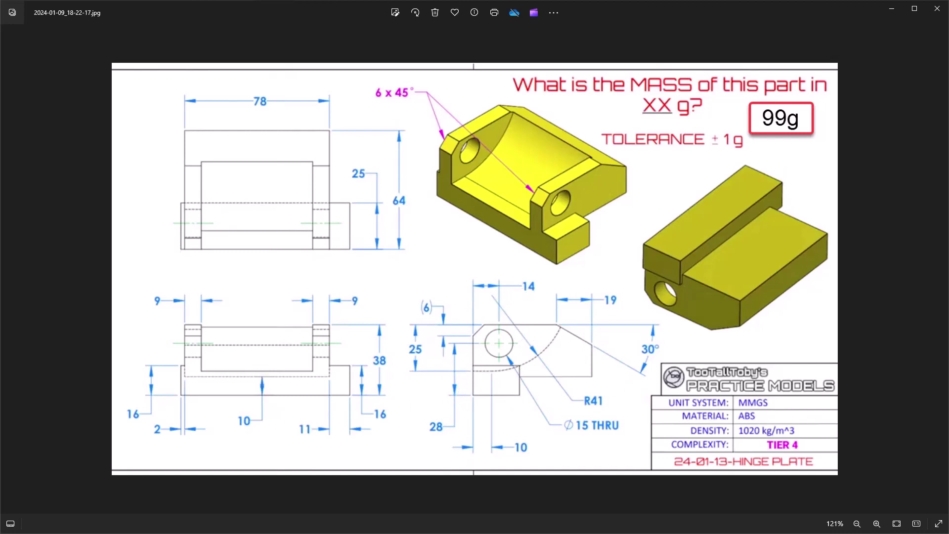
key("alt+Tab")
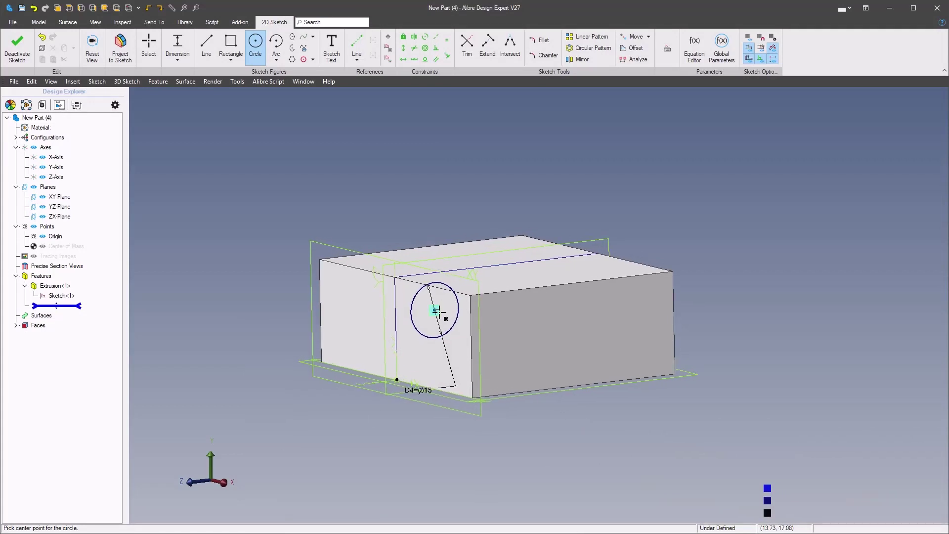
left_click(439, 312)
left_click(456, 318)
middle_click(357, 211)
left_click(641, 180)
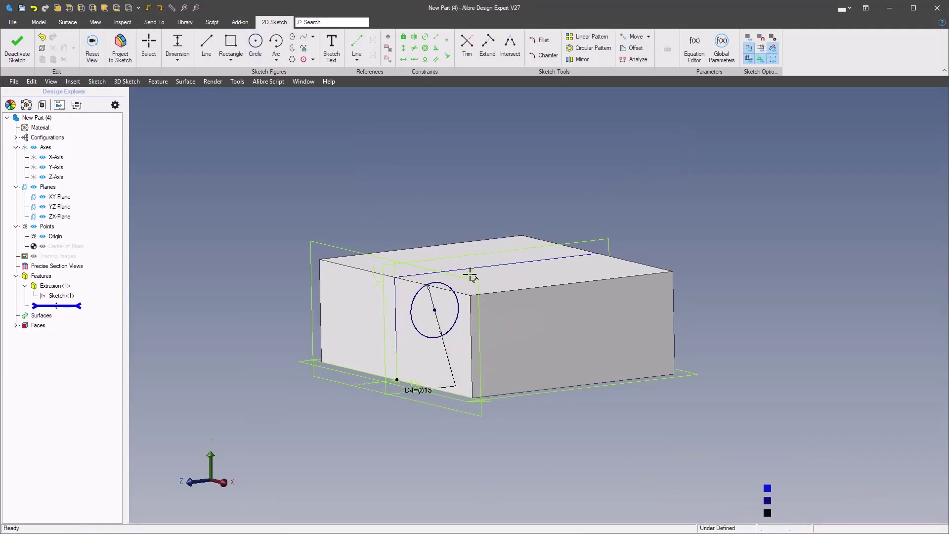
left_click(438, 311)
left_click(471, 316)
left_click(438, 223)
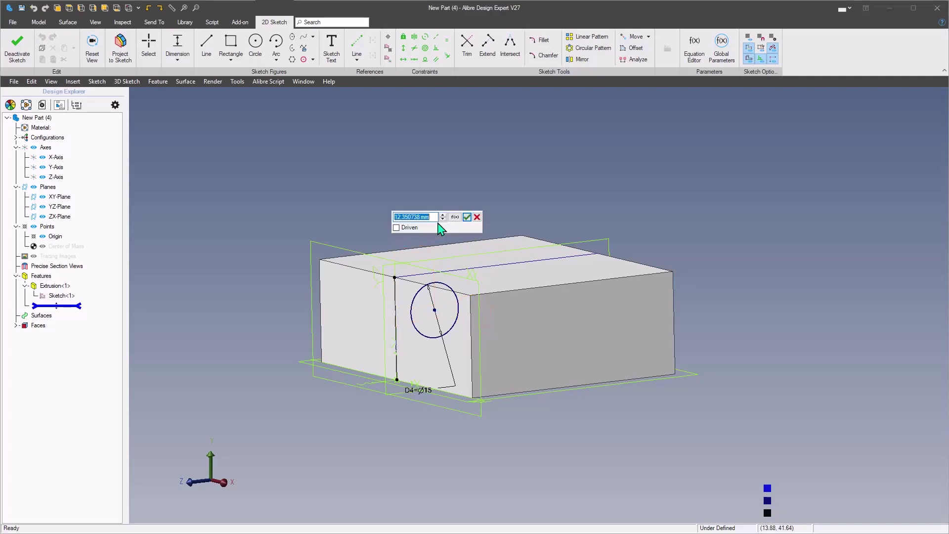
type("14")
key("Return")
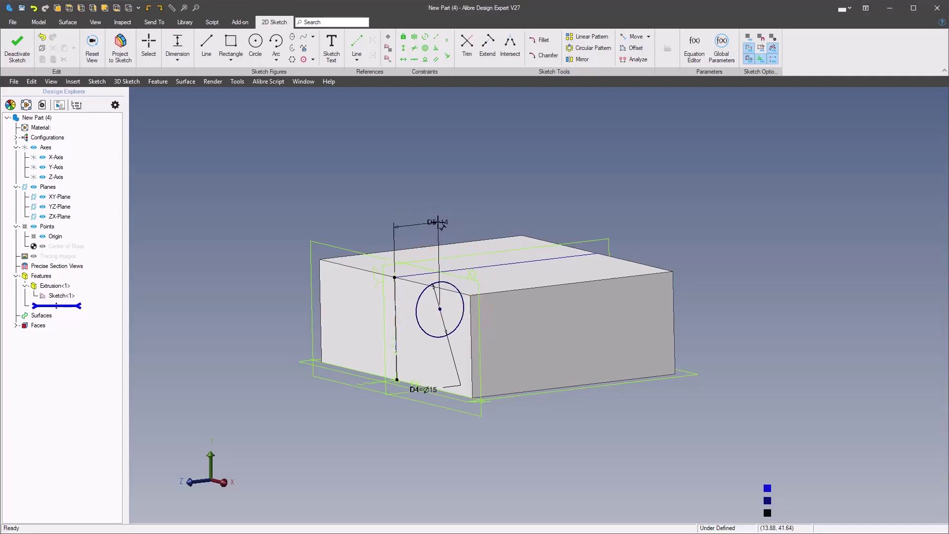
Step: Dimension the circle's centre 18 mm vertically above the origin
left_click(441, 310)
left_click(397, 380)
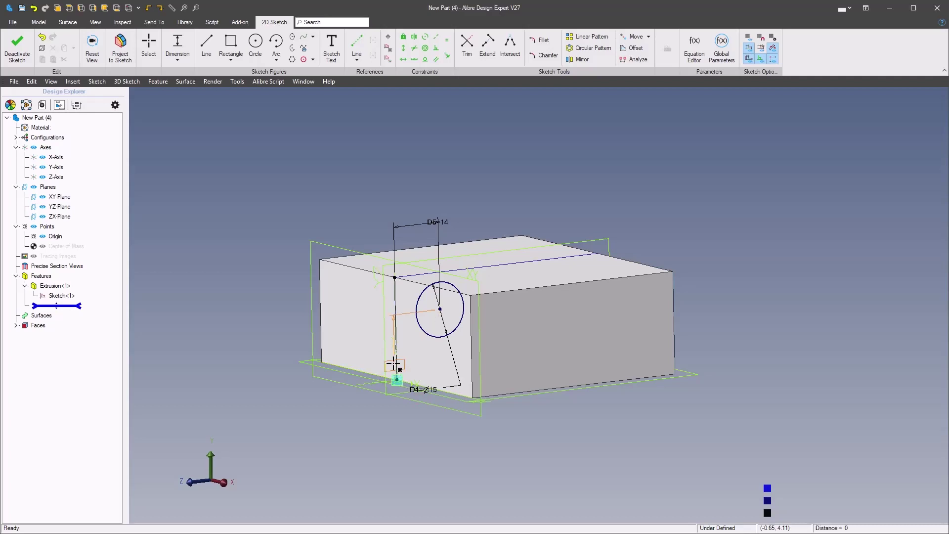
left_click(369, 351)
type("18")
key("Return")
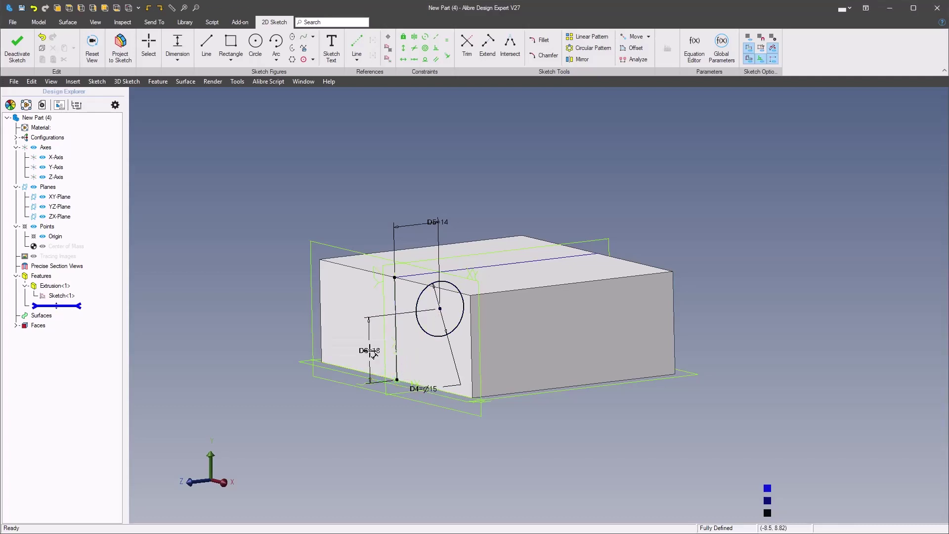
Step: Cut the 15 mm circle through the entire block with an Extrude Cut set to Through All
right_click(279, 248)
mouse_move(318, 196)
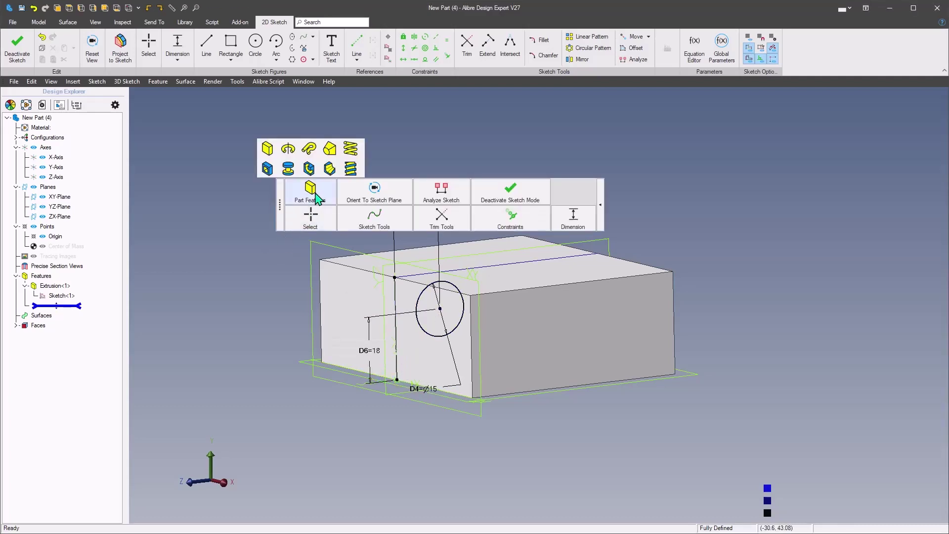
left_click(267, 168)
left_click(410, 151)
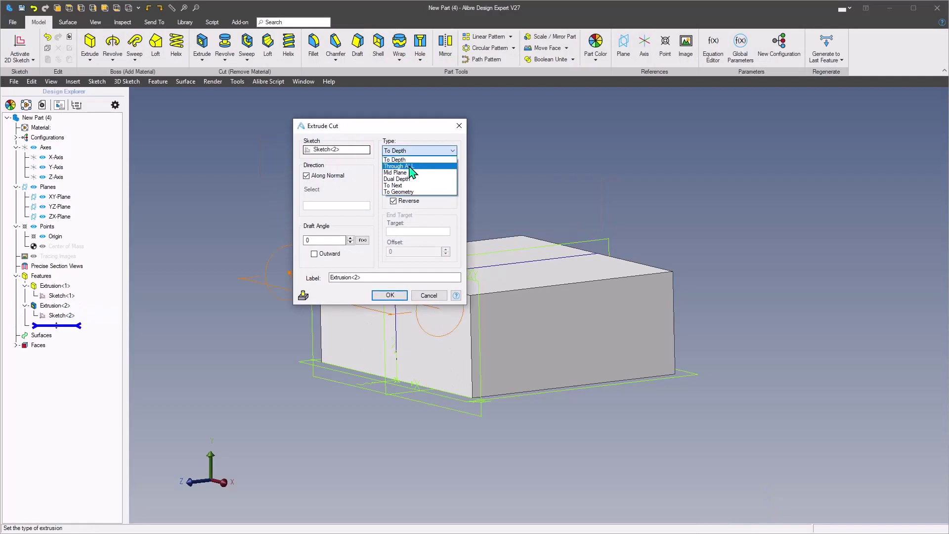
left_click(410, 167)
left_click(388, 295)
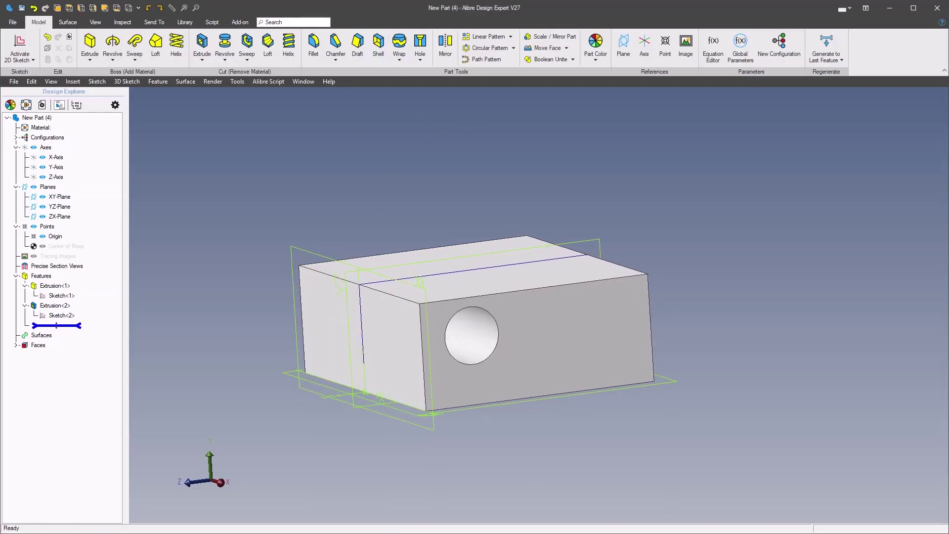
Step: Check the chamfer size in the drawing and apply a 6 mm equal-distance chamfer to the block's upper edge nearest the hole
key("alt+Tab")
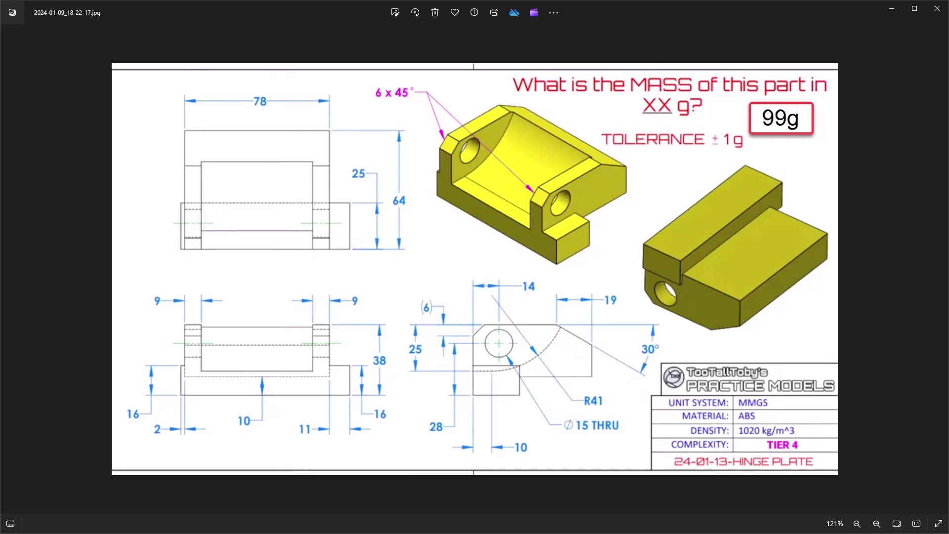
key("alt+Tab")
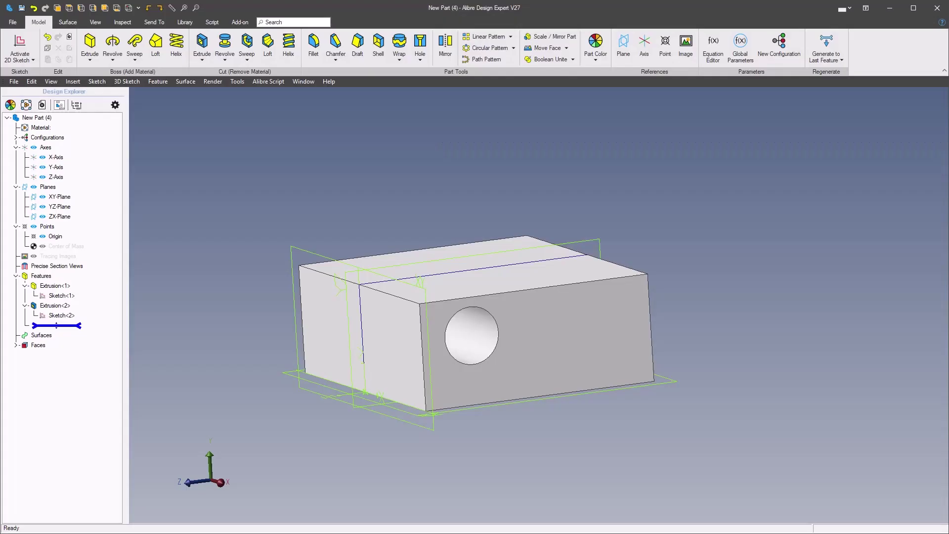
left_click(335, 44)
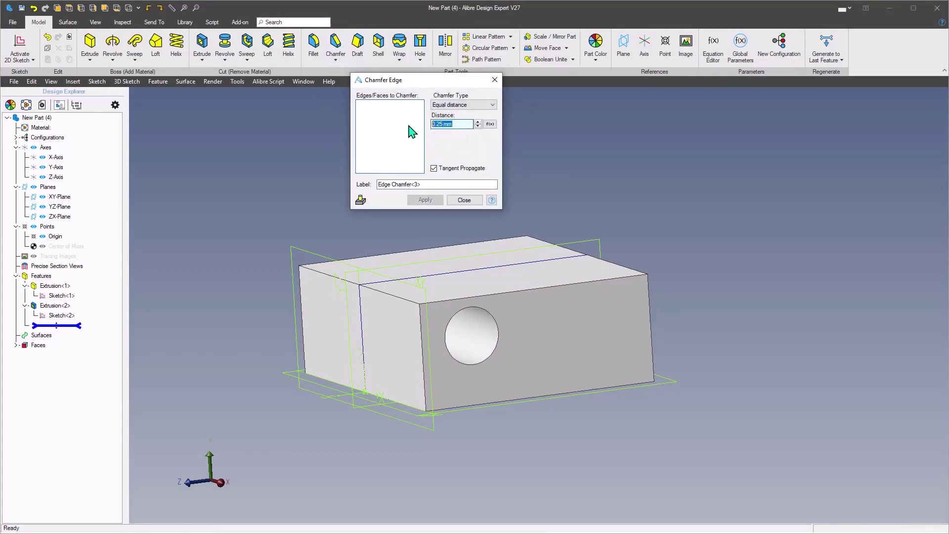
type("5")
left_click(337, 277)
left_click(437, 203)
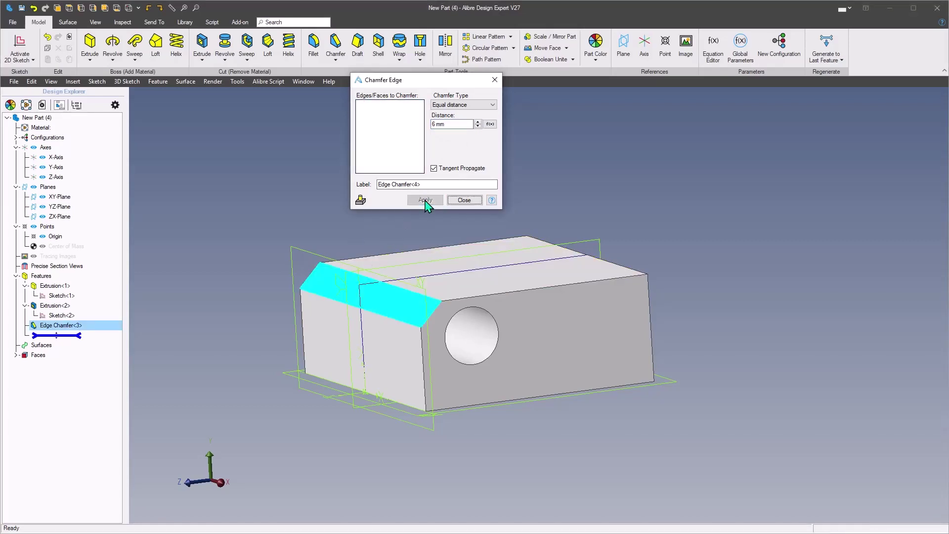
Step: Set up an Angle-Distance chamfer of 19 mm and 30° on the upper edge at the block's end away from the hole
left_click(477, 105)
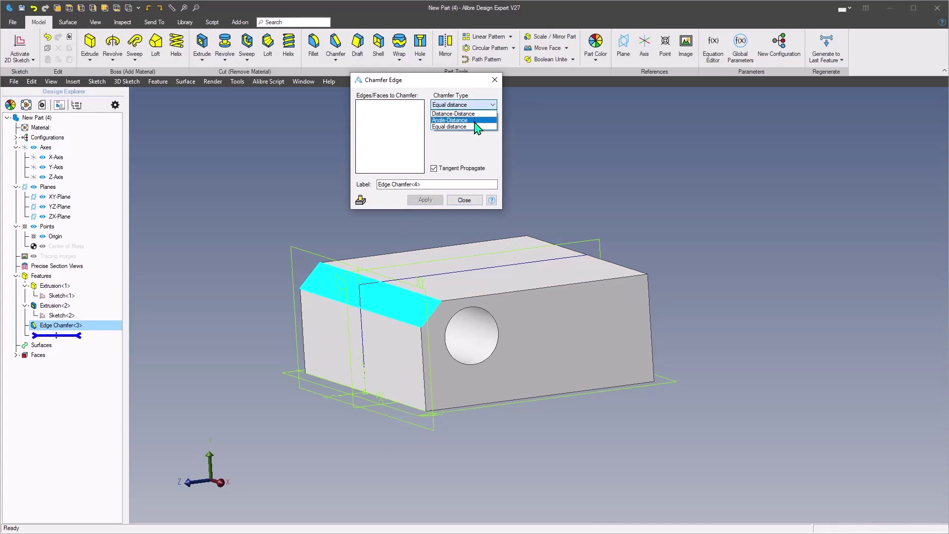
left_click(460, 121)
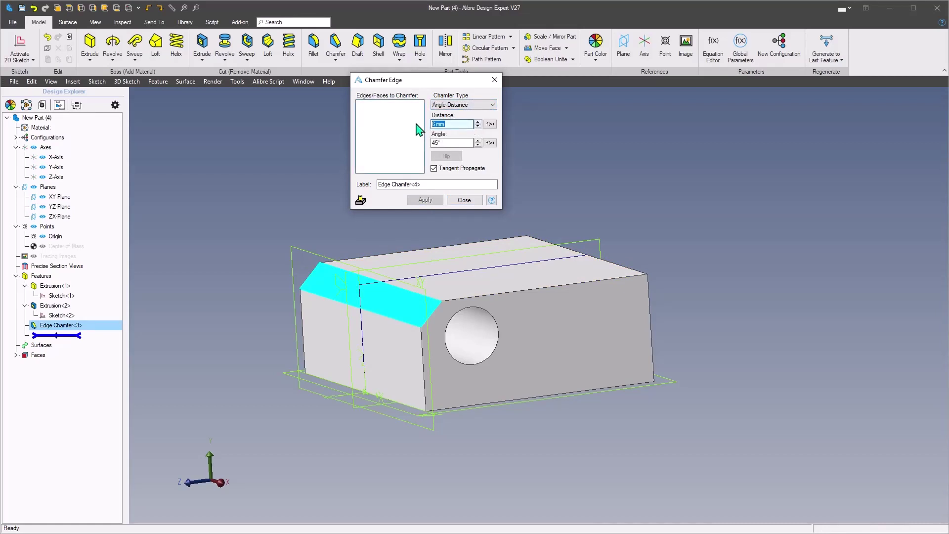
type("19")
key("Tab")
left_click(632, 269)
middle_click_drag(666, 252, 562, 272)
scroll(562, 272, "up", 1)
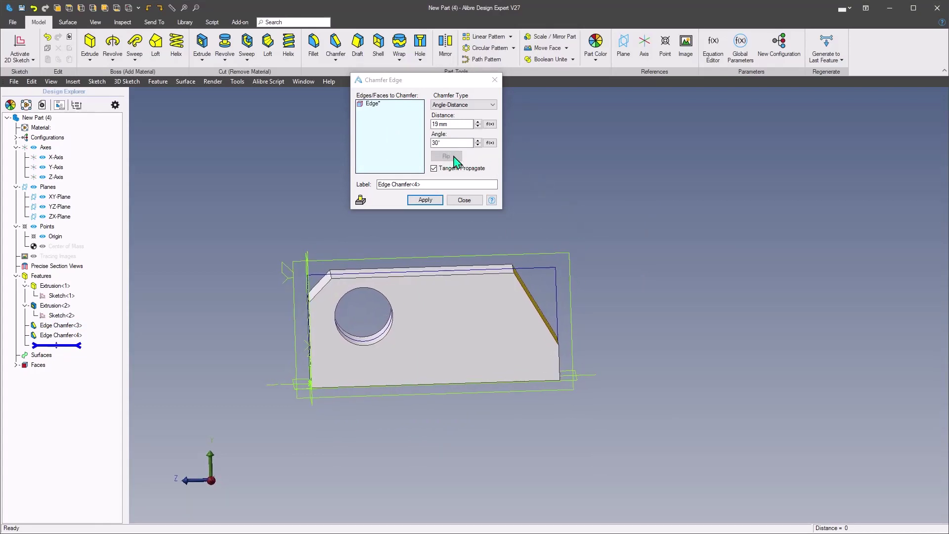
Step: Flip the angled chamfer so its 19 mm leg runs along the block's top face, and apply it
left_click(361, 201)
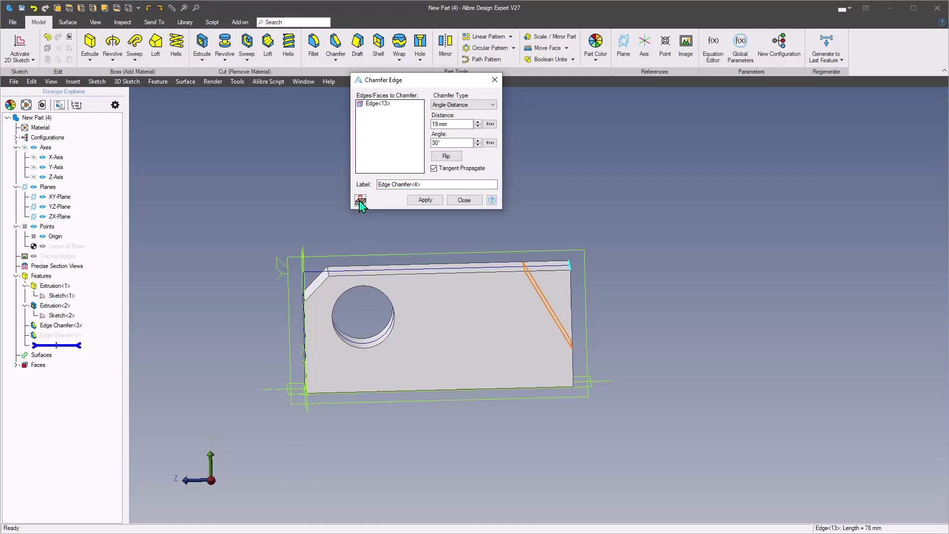
left_click(444, 157)
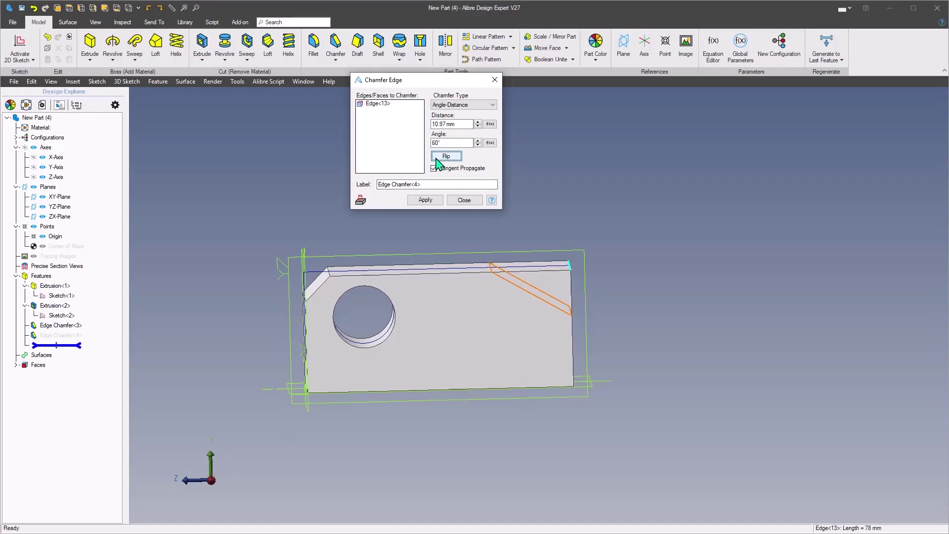
left_click(360, 200)
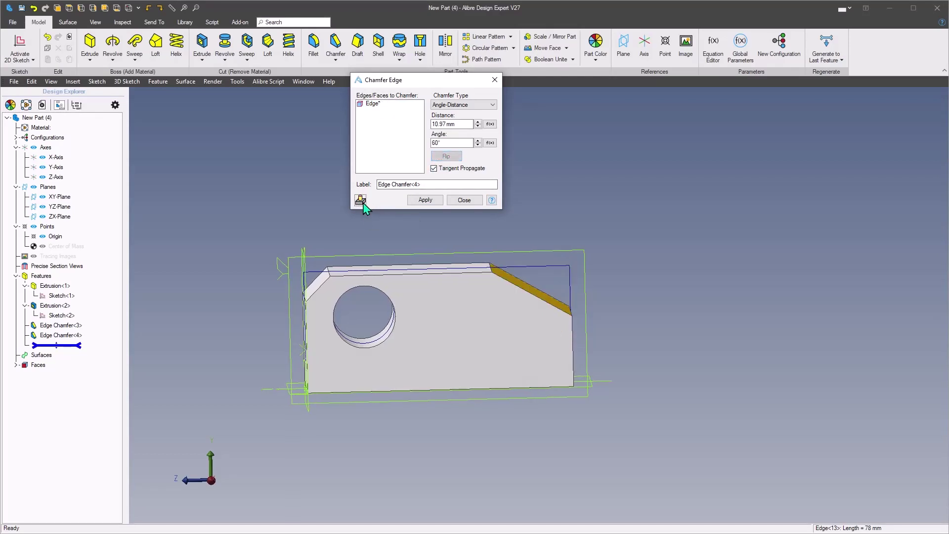
left_click(423, 200)
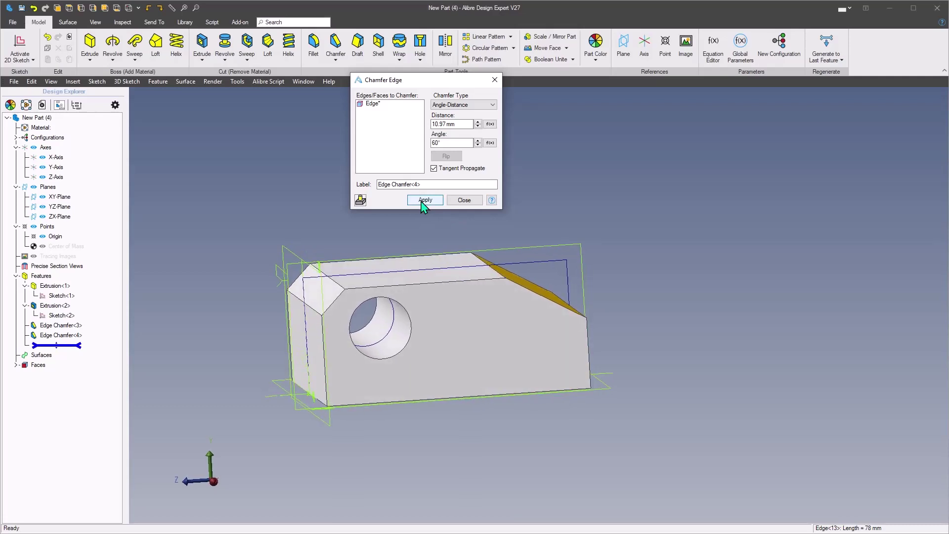
left_click(462, 200)
Step: Start a sketch on the YZ-Plane and draw a long horizontal line just above the block's top face, ending beyond its hole side
middle_click_drag(640, 199, 566, 180)
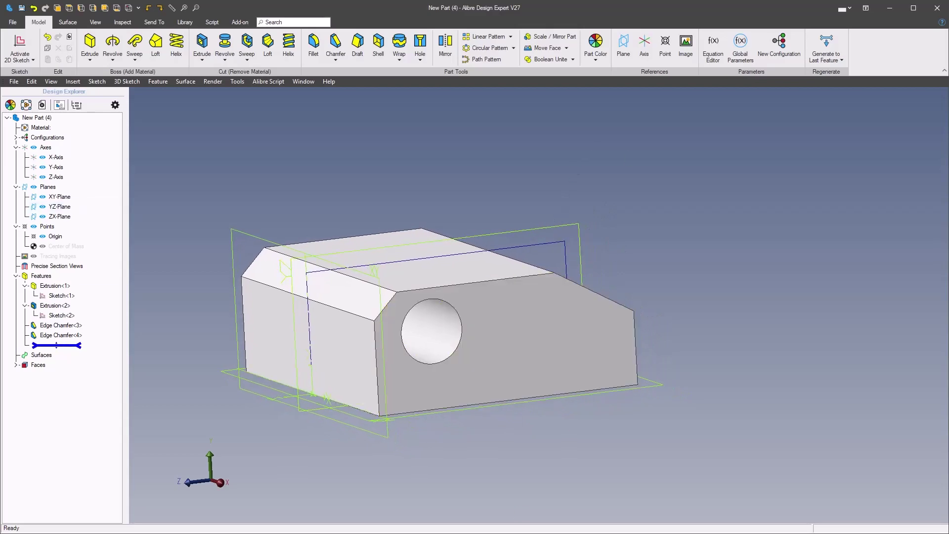
key("alt+Tab")
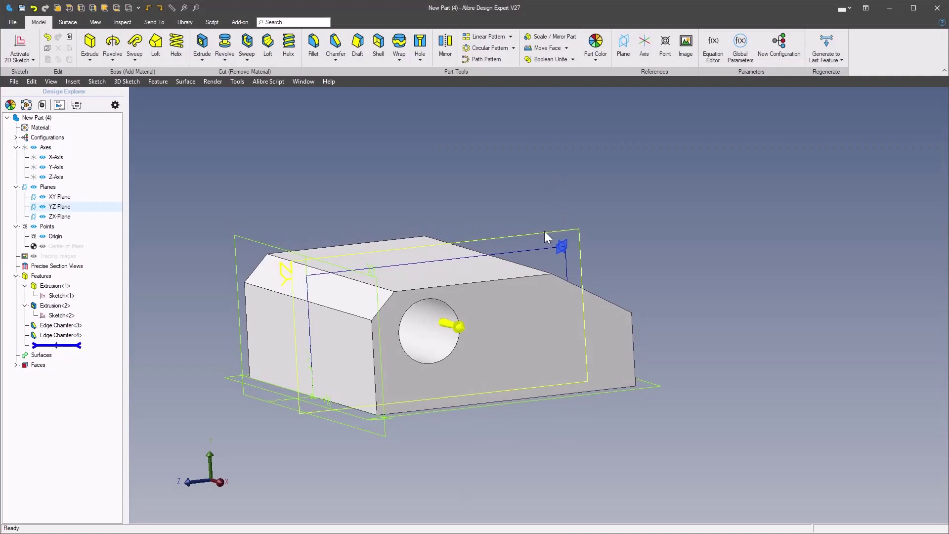
right_click(545, 230)
left_click(596, 240)
mouse_move(563, 177)
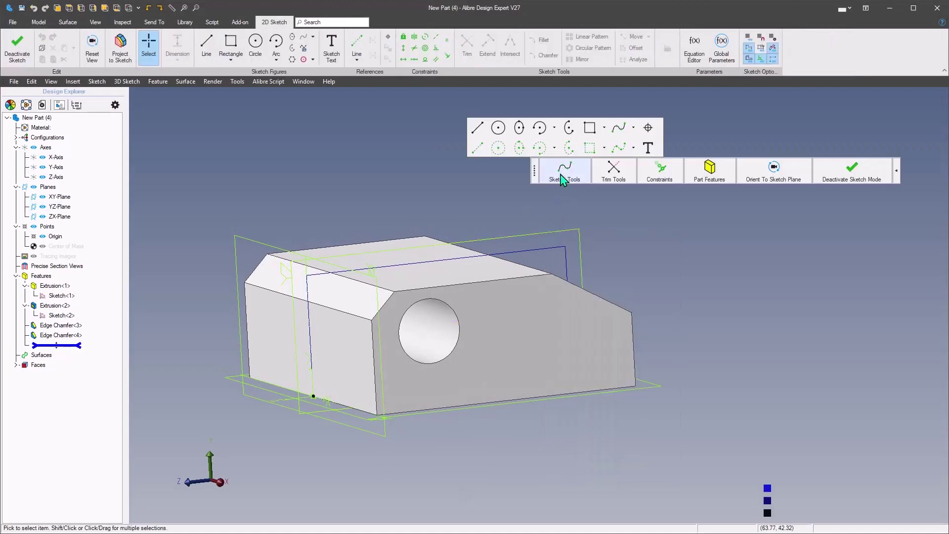
left_click(477, 130)
left_click(513, 232)
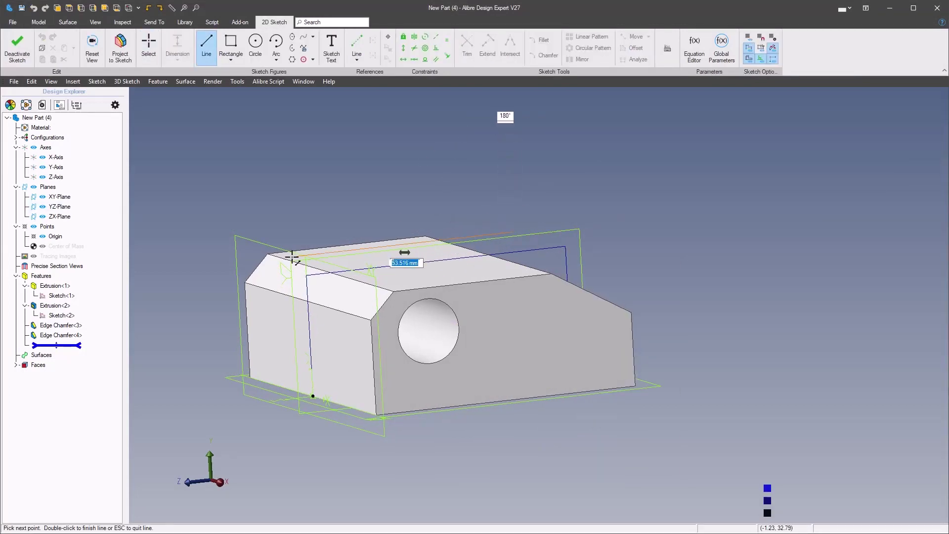
left_click(277, 258)
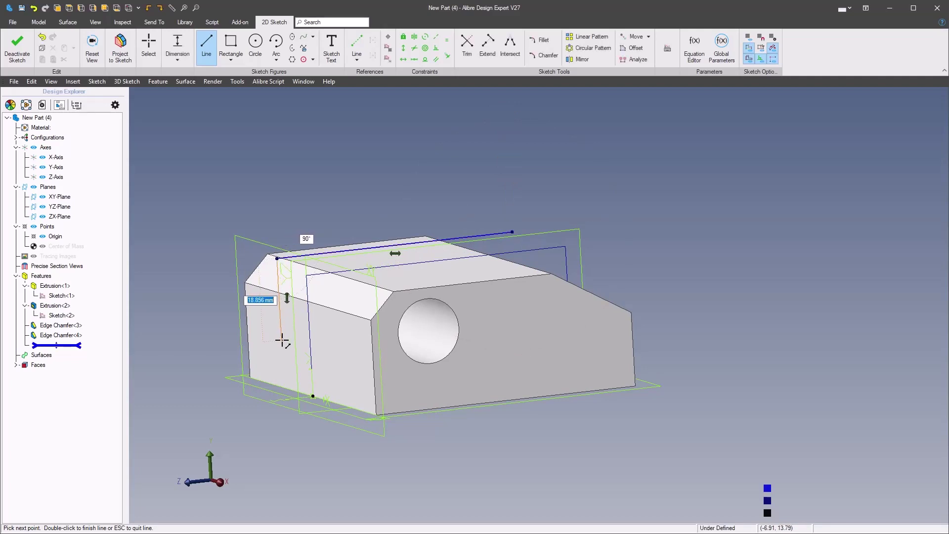
Step: Continue the profile with a 25 mm vertical line downwards and a 10 mm horizontal line back into the block
type("25")
key("Return")
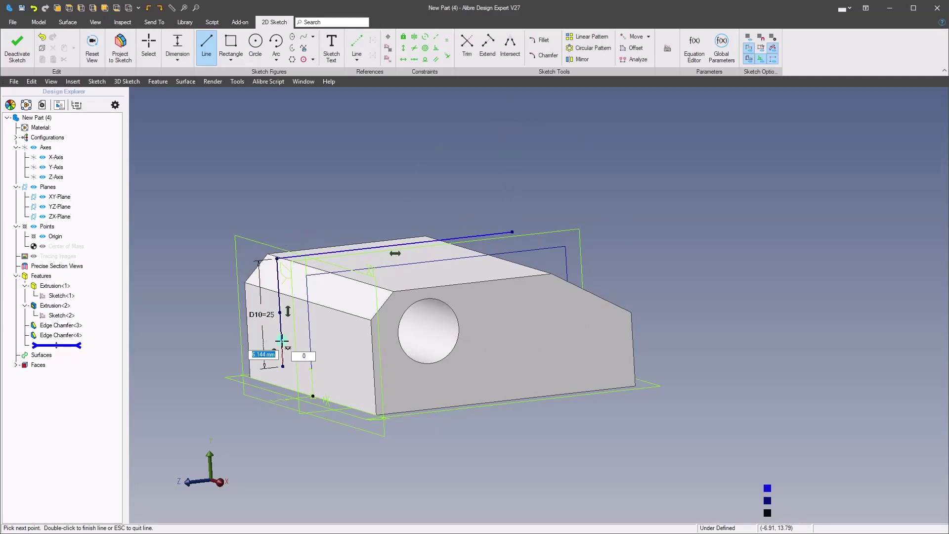
type("1")
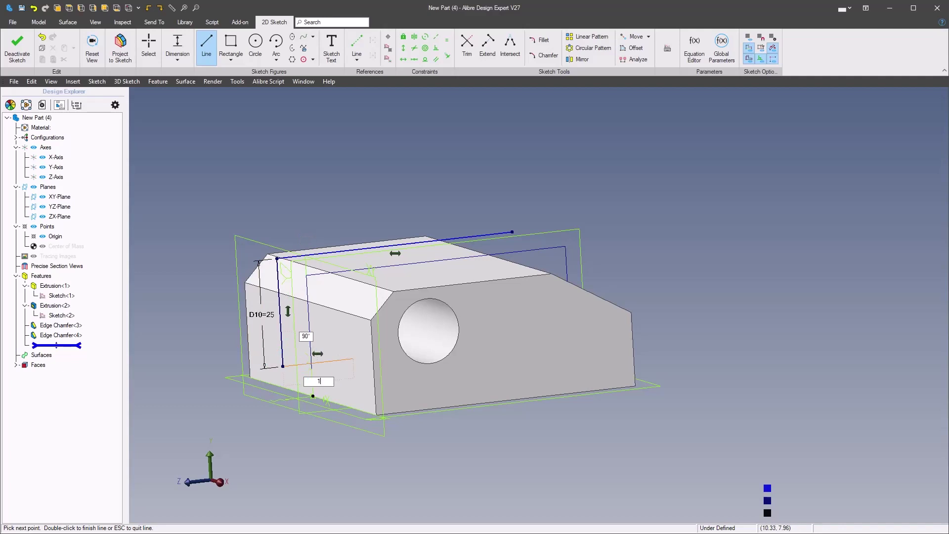
type("0")
key("Return")
Step: Draw a 41 mm radius arc tangent to the 10 mm line, ending at the free end of the long horizontal line
mouse_move(390, 131)
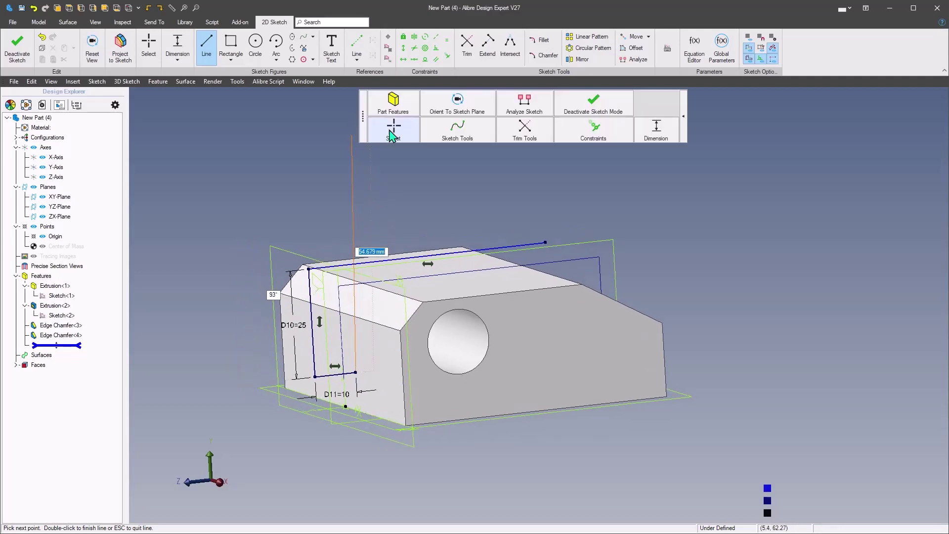
mouse_move(484, 134)
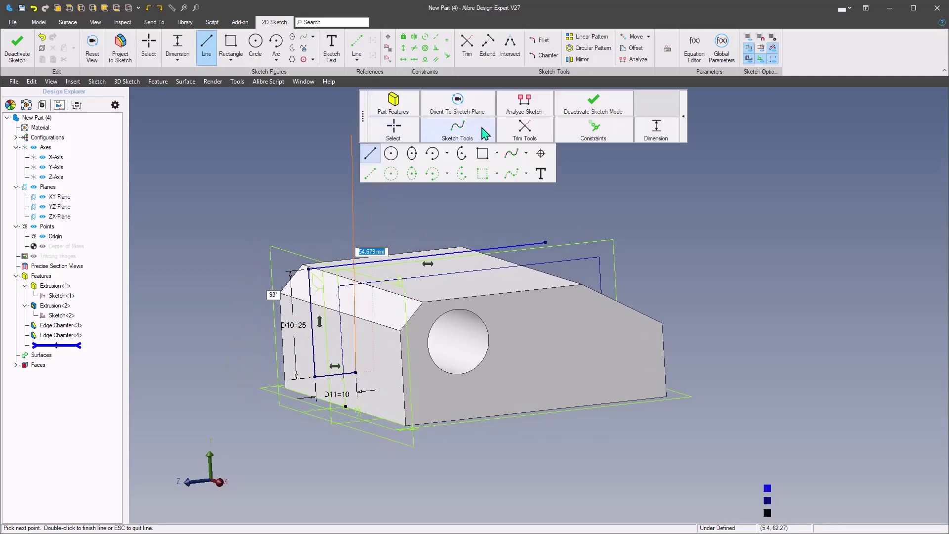
left_click(447, 153)
left_click(476, 175)
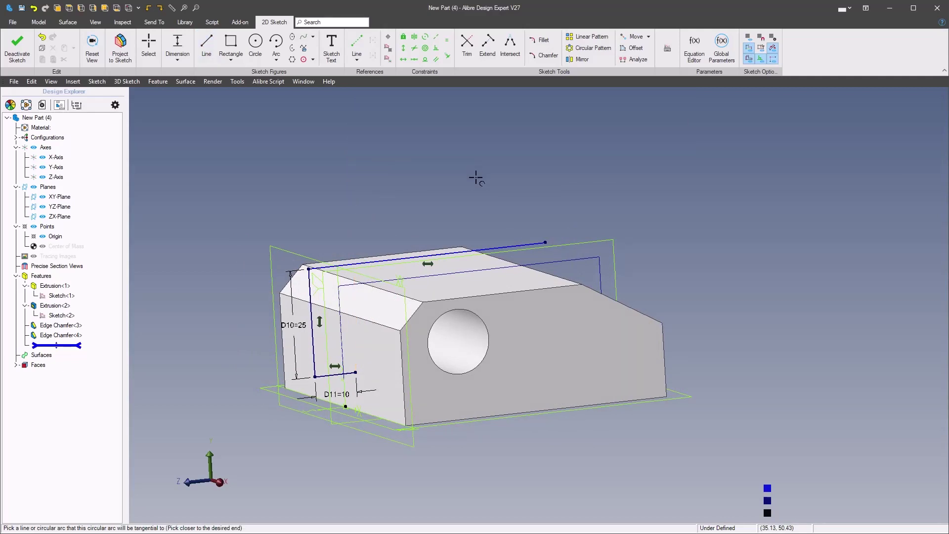
left_click(327, 333)
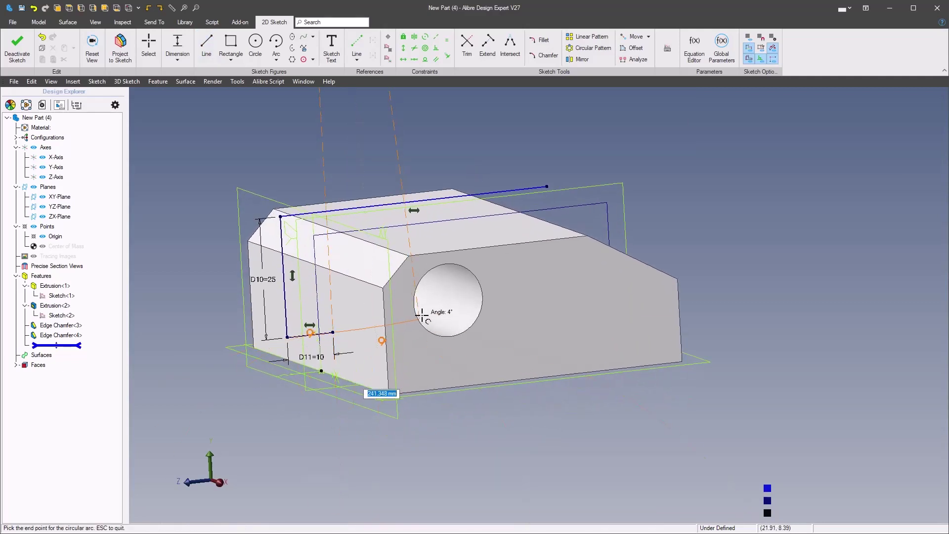
type("4")
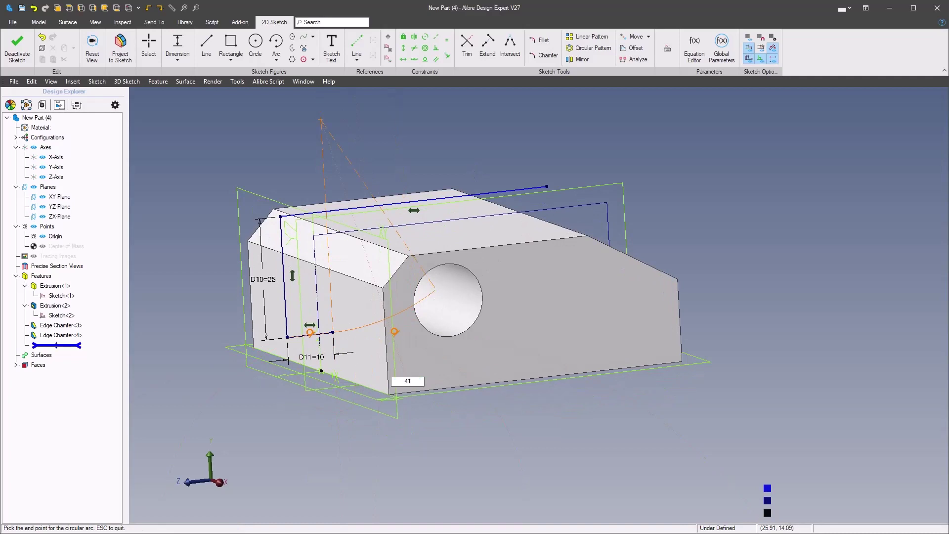
type("1")
key("Tab")
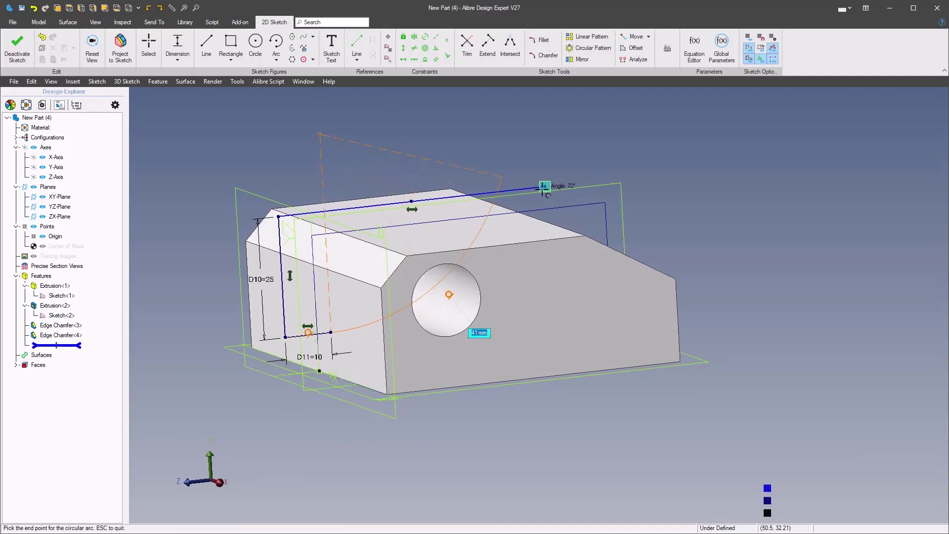
left_click(544, 187)
middle_click_drag(544, 187, 502, 177)
Step: Make the profile's long horizontal line collinear with the block's top edge
right_click(501, 178)
mouse_move(744, 169)
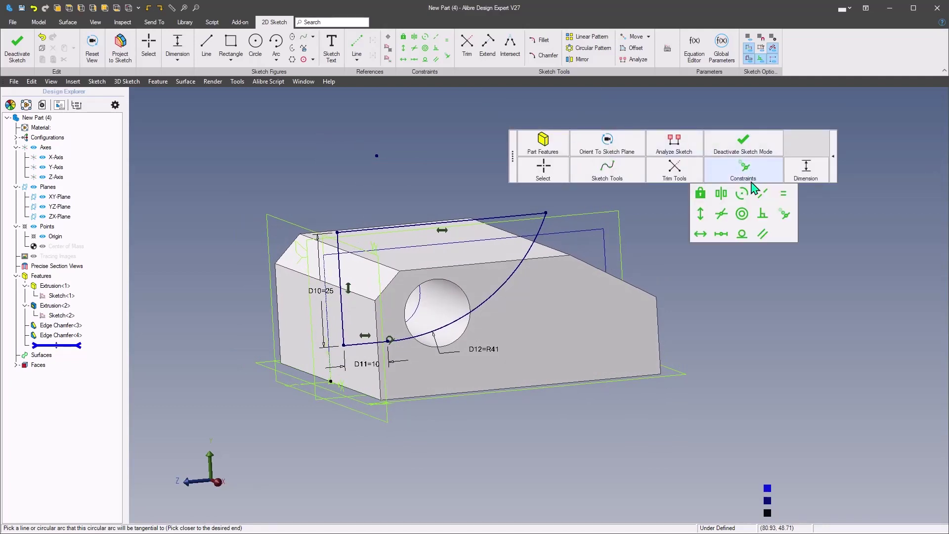
left_click(767, 193)
scroll(583, 169, "up", 2)
left_click(538, 200)
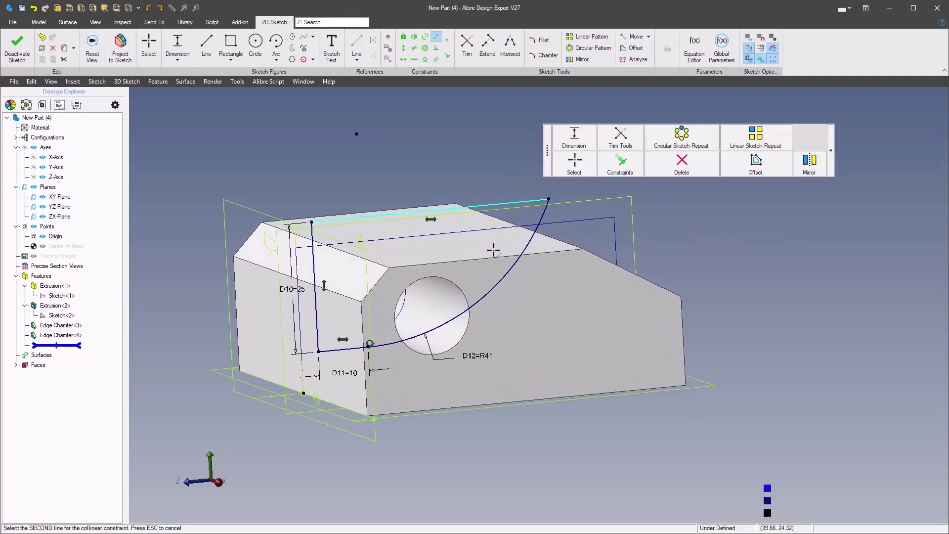
left_click(493, 259)
left_click(418, 162)
scroll(418, 162, "up", 1)
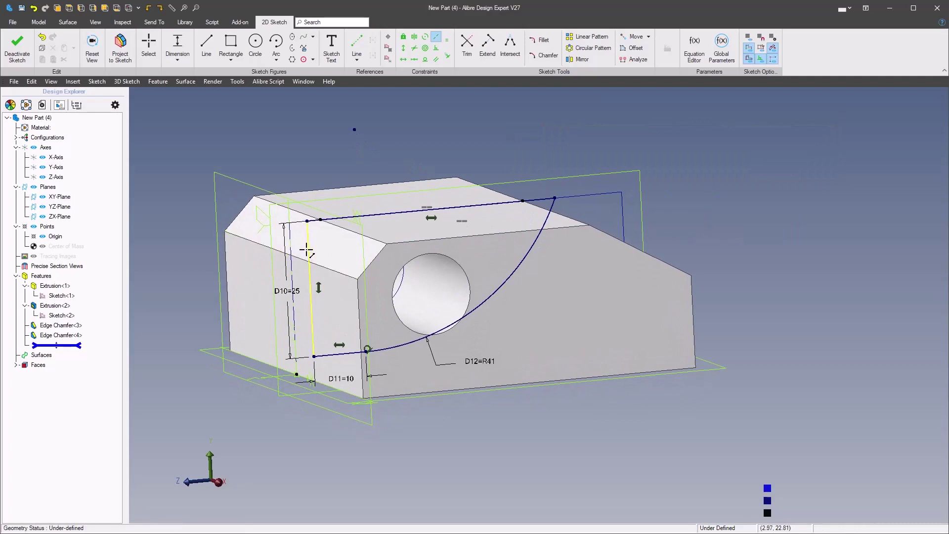
Step: Make the profile's 25 mm vertical line collinear with the block's vertical edge beside the hole, and end the constraint command
left_click(306, 252)
left_click(360, 308)
scroll(349, 185, "down", 2)
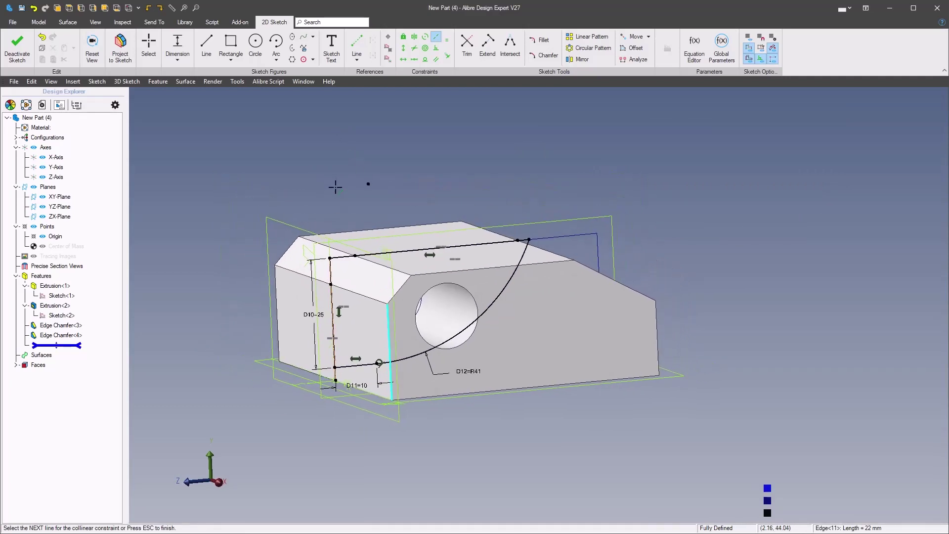
right_click(350, 185)
left_click(392, 148)
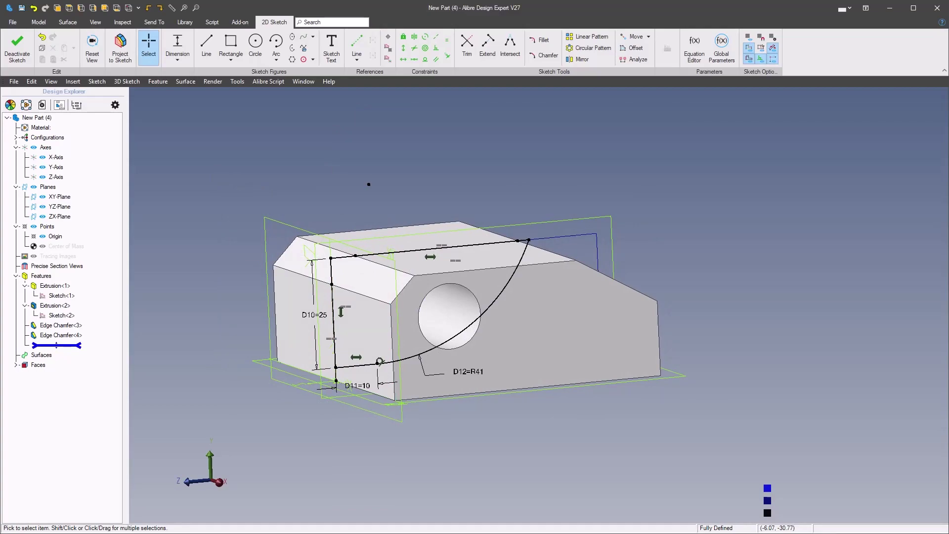
Step: Cut the arc profile out of the block with a 60 mm mid-plane extrusion, and check the remaining side wall's thickness
key("alt+Tab")
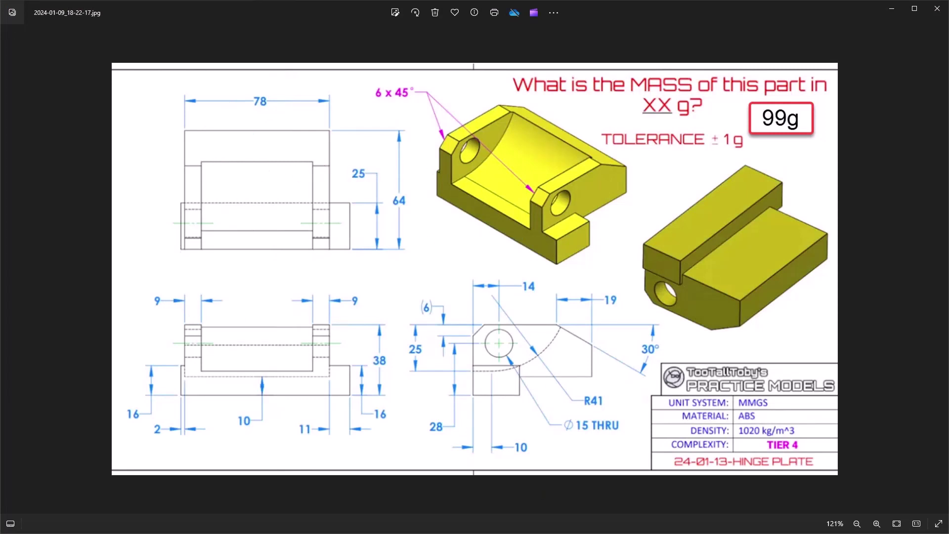
key("alt+Tab")
middle_click(414, 178)
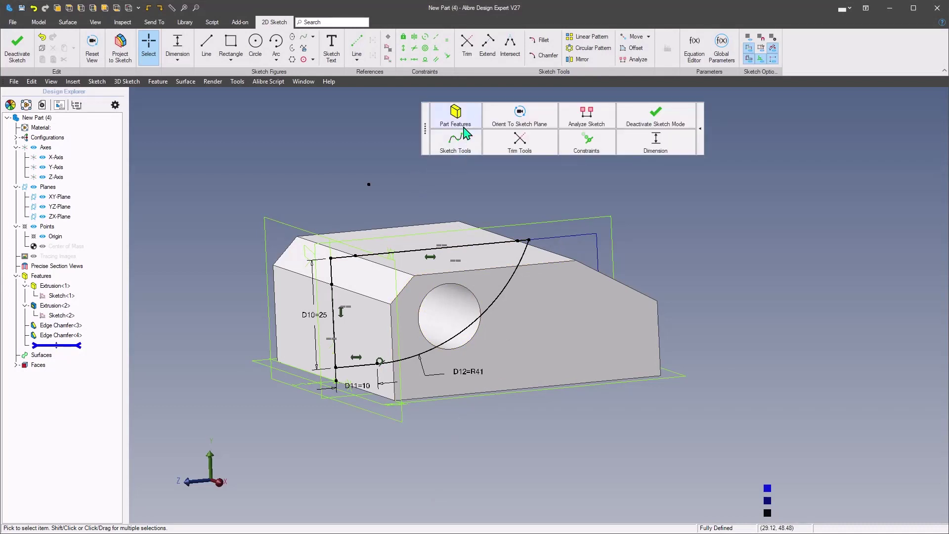
left_click(463, 127)
left_click(456, 120)
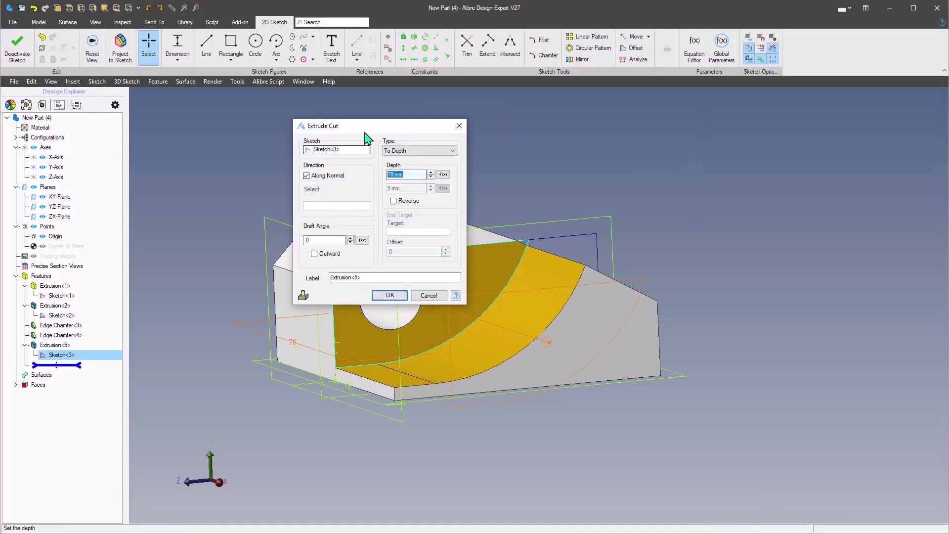
left_click(411, 152)
left_click(423, 166)
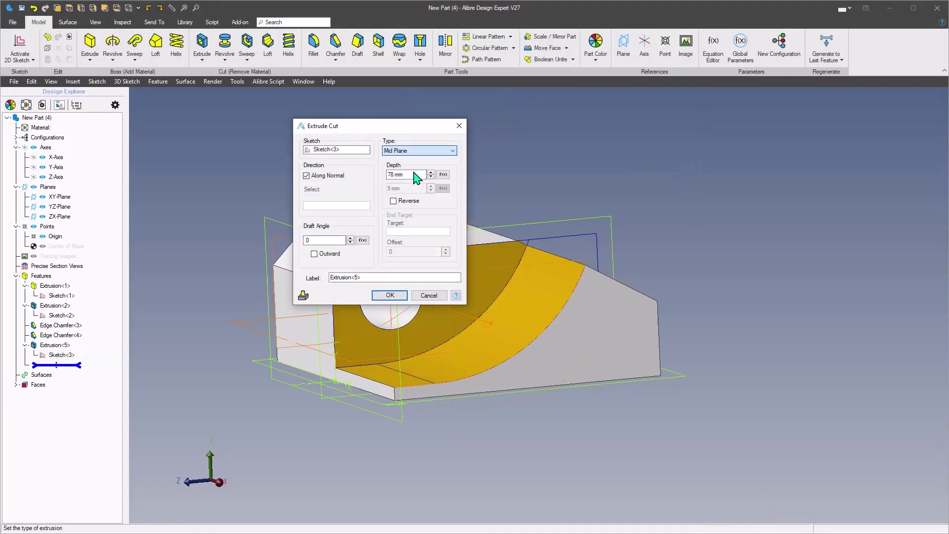
type("60")
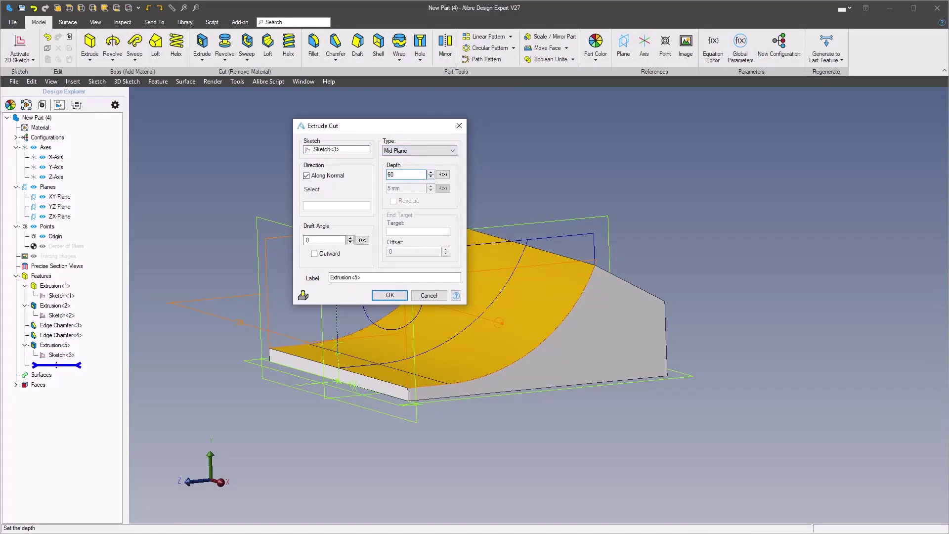
left_click(390, 295)
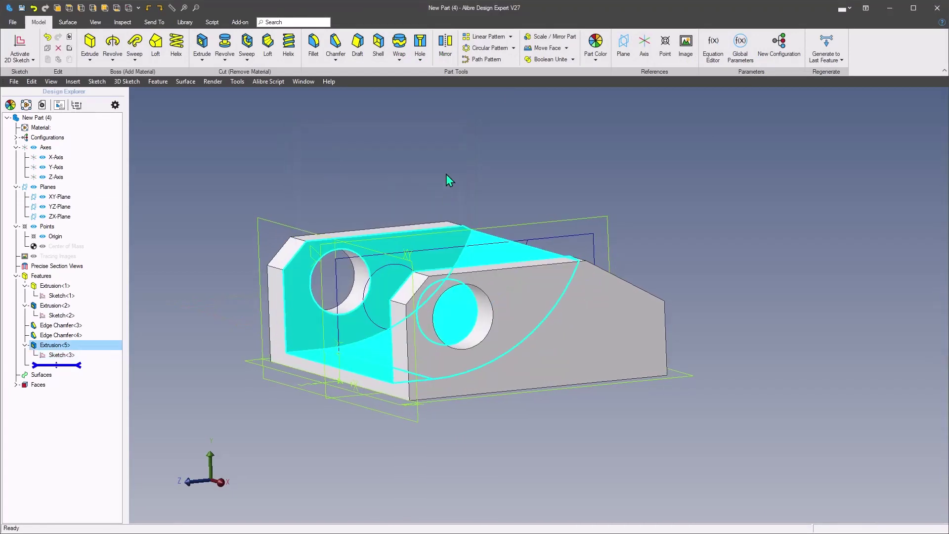
left_click(446, 174)
middle_click_drag(446, 174, 344, 185)
left_click(324, 272)
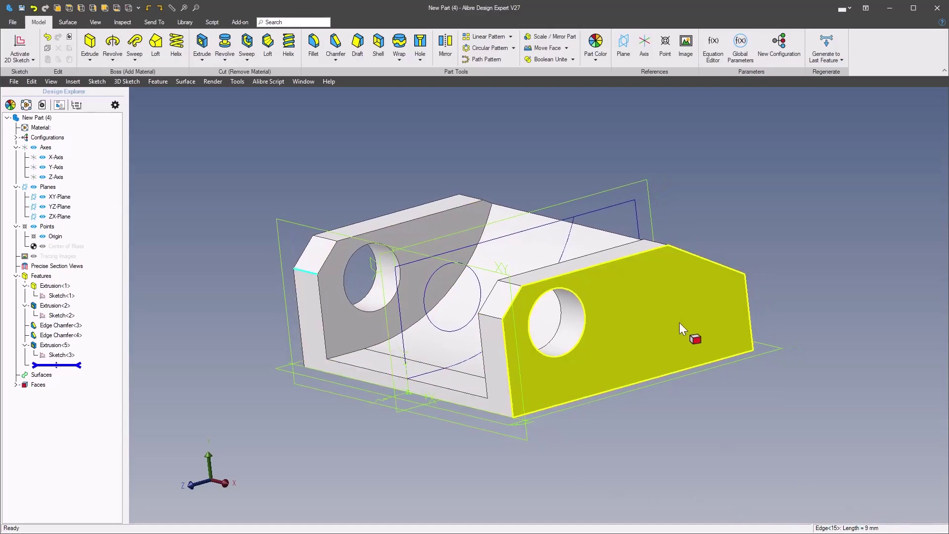
Step: Start a new sketch on the YZ-Plane and check the drawing for the lower block's dimensions
scroll(564, 213, "down", 2)
middle_click_drag(549, 198, 562, 246)
right_click(558, 236)
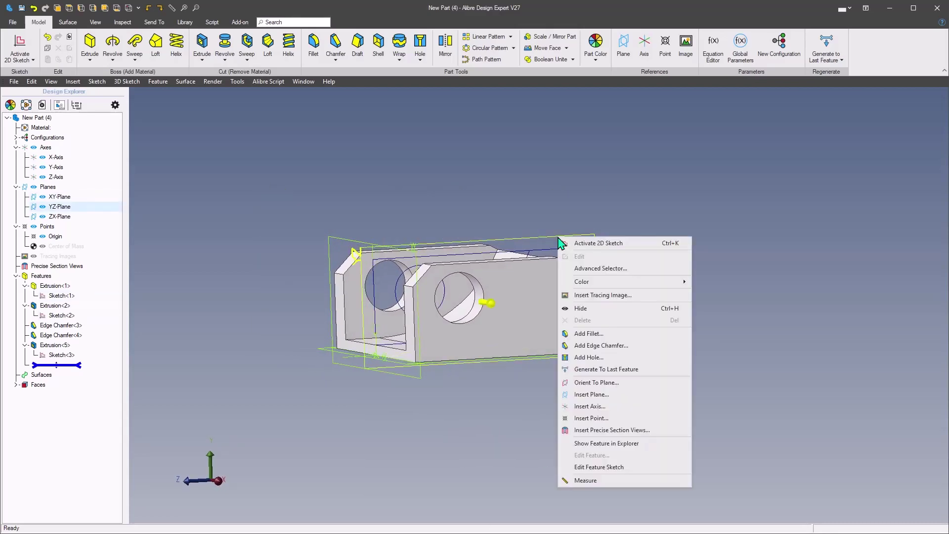
left_click(601, 244)
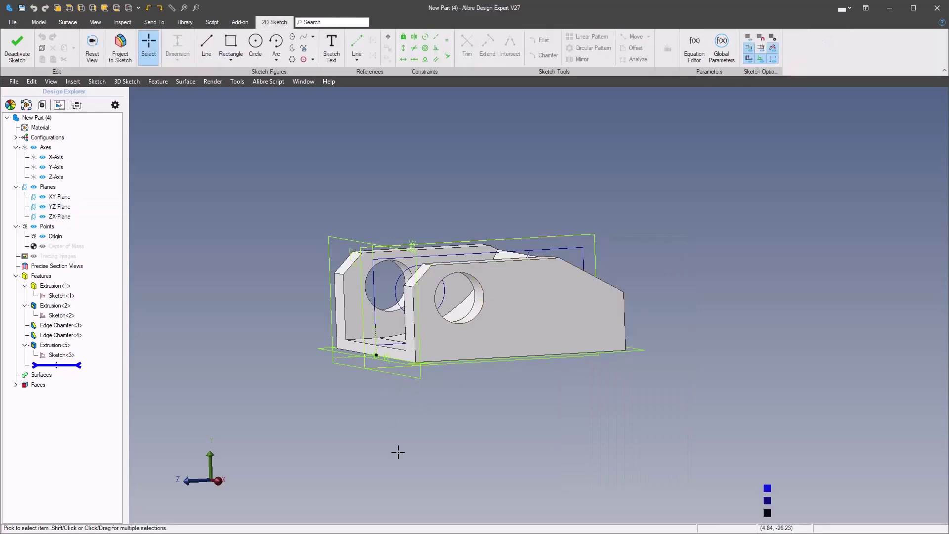
key("alt+Tab")
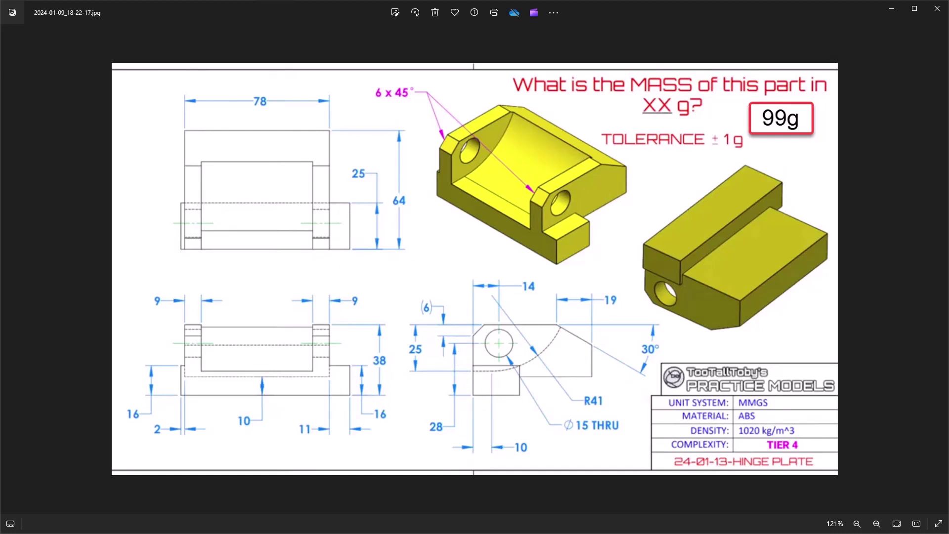
key("alt+Tab")
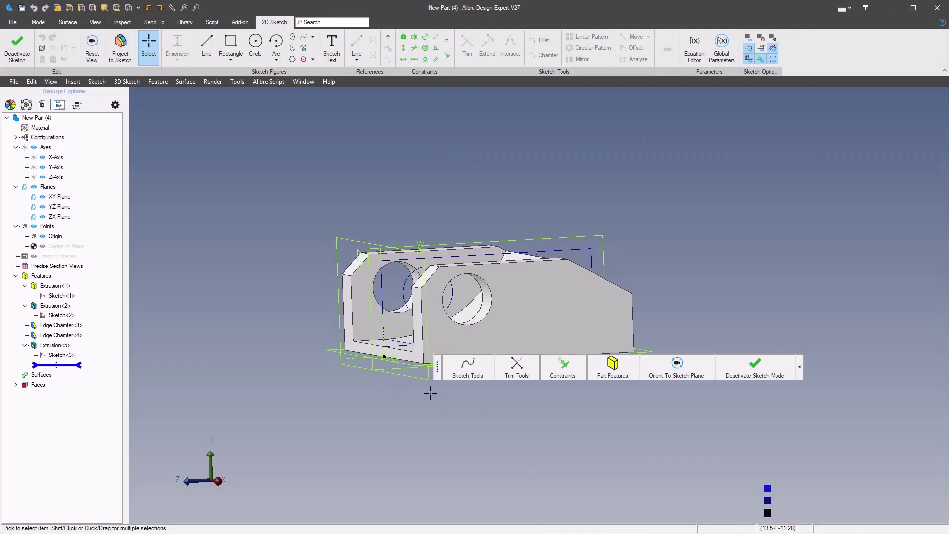
Step: Sketch a rectangle 25 mm wide and 16 mm high at the side plate's lower front corner
left_click(468, 366)
left_click(492, 324)
left_click(424, 383)
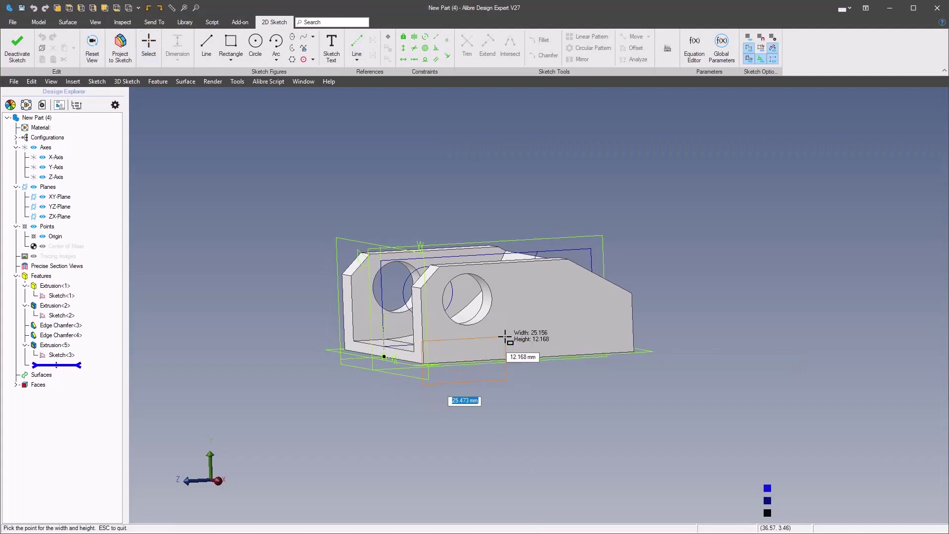
type("25")
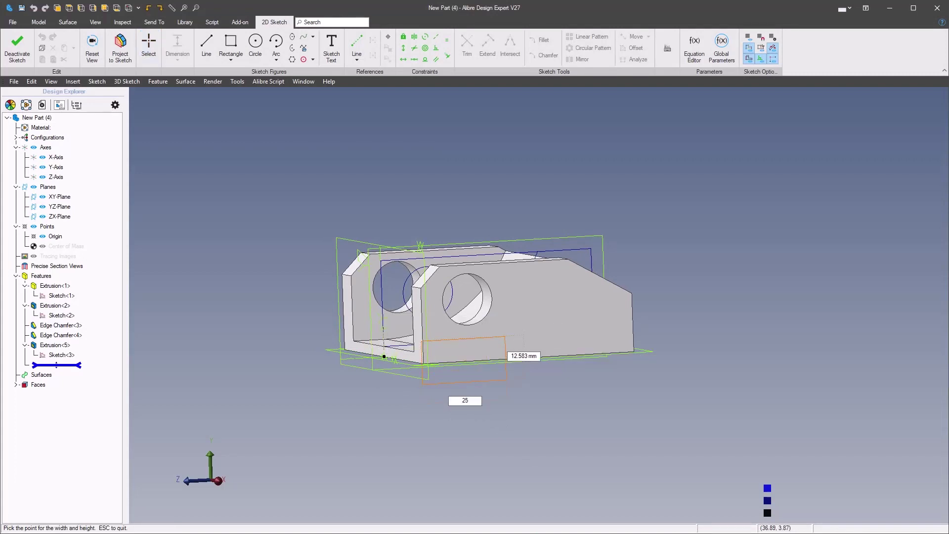
key("Tab")
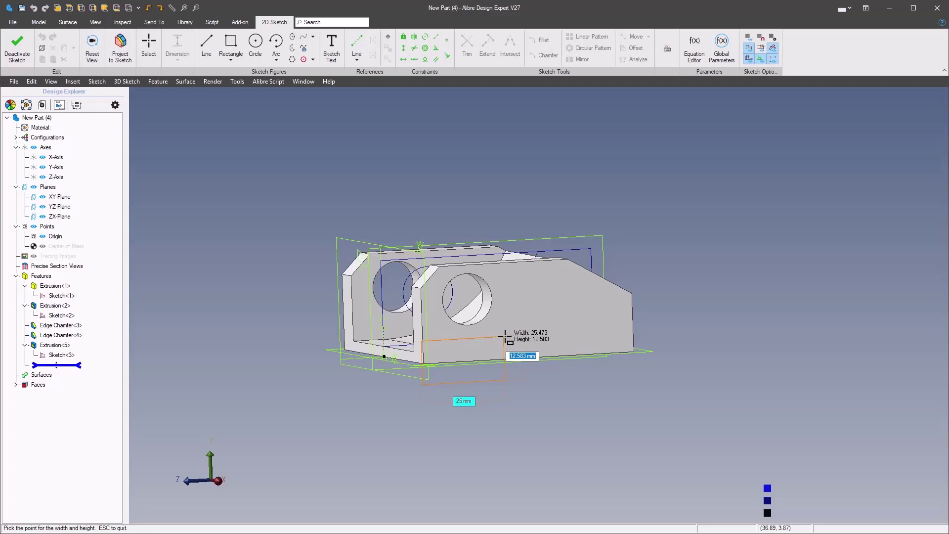
type("16")
key("Return")
scroll(580, 412, "up", 1)
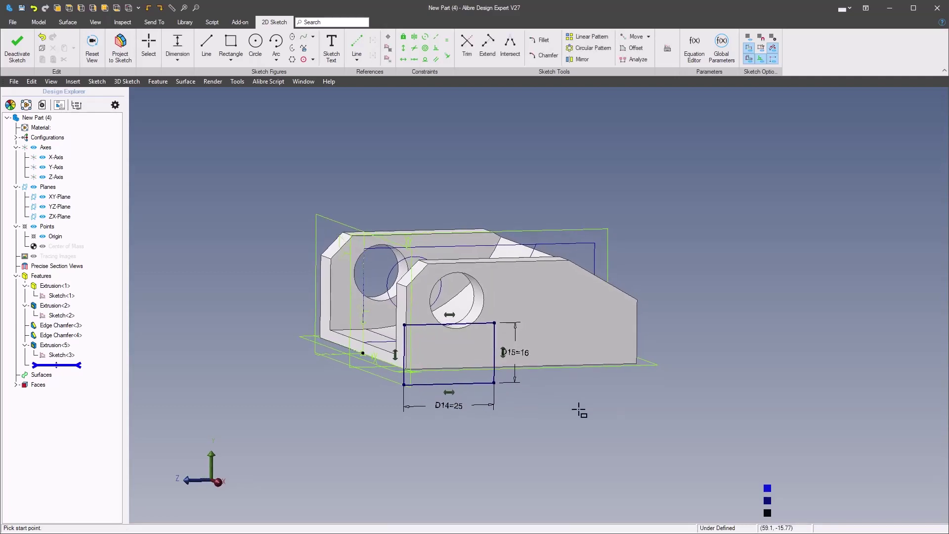
Step: Try to make the rectangle's front vertical line collinear with the origin
key("space")
left_click(811, 385)
left_click(841, 399)
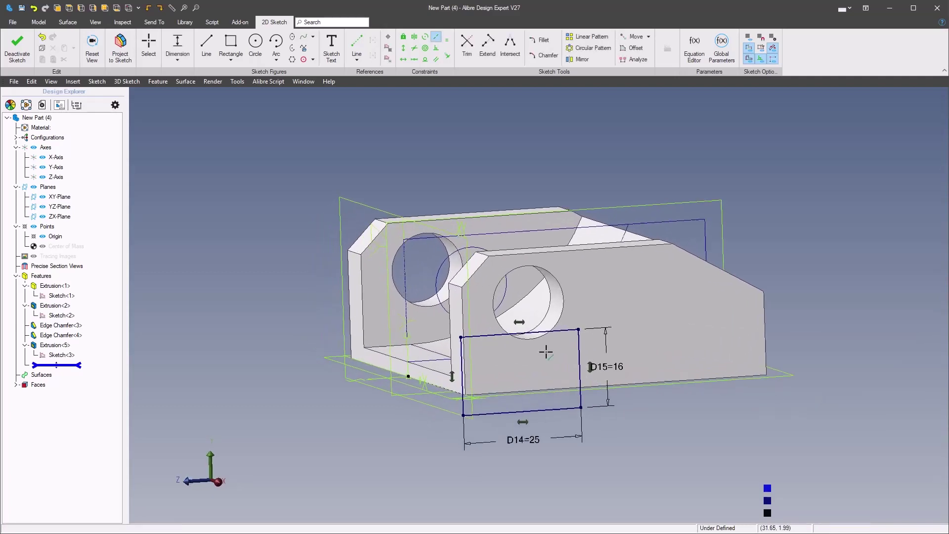
left_click(461, 360)
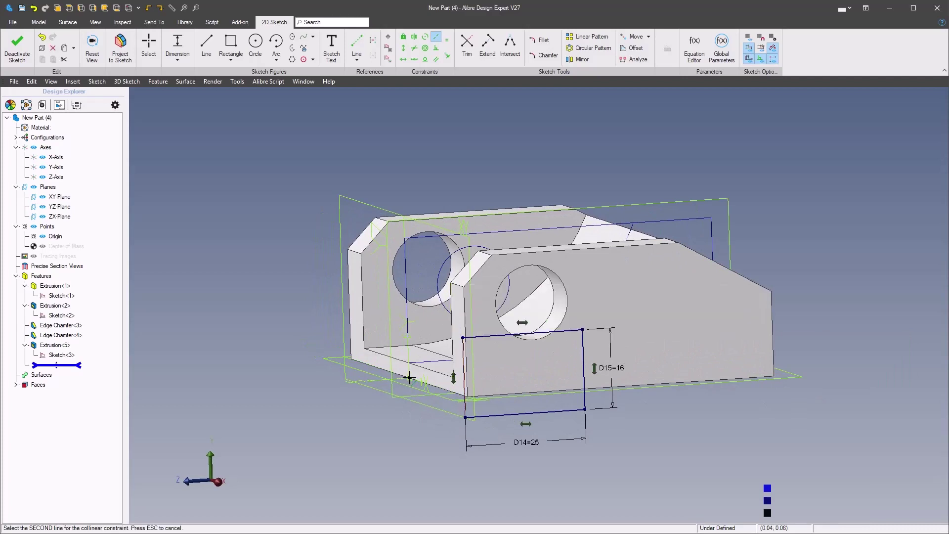
left_click(409, 378)
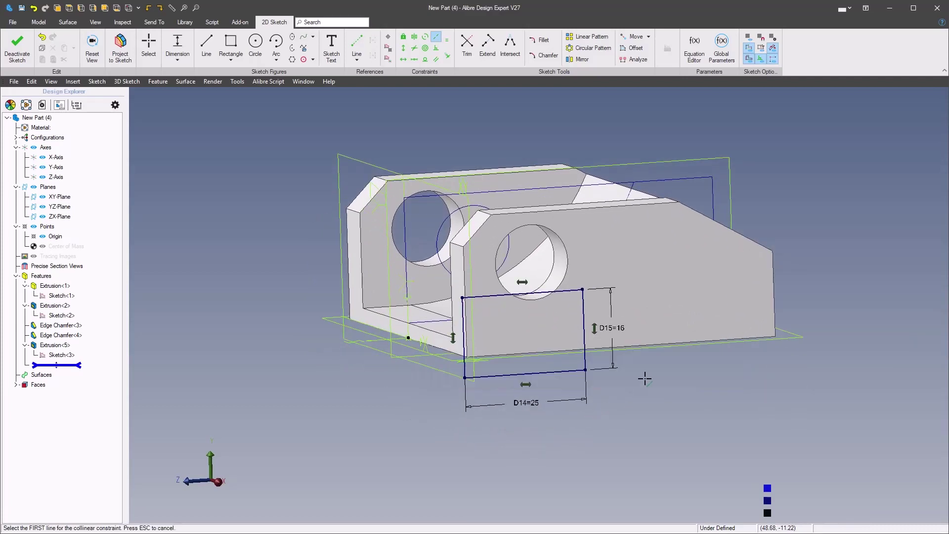
Step: Constrain the rectangle's front vertical line to be coincident with the origin
key("space")
left_click(866, 377)
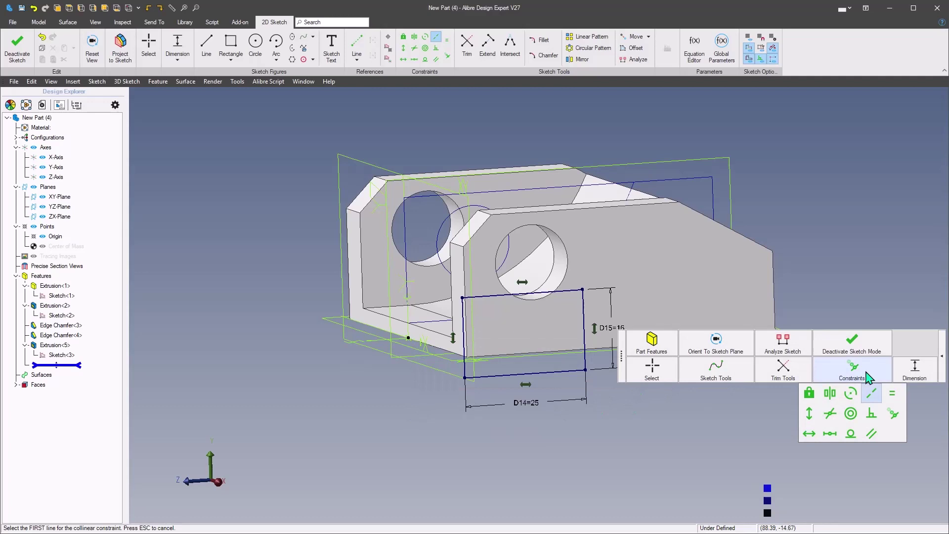
left_click(891, 414)
left_click(497, 372)
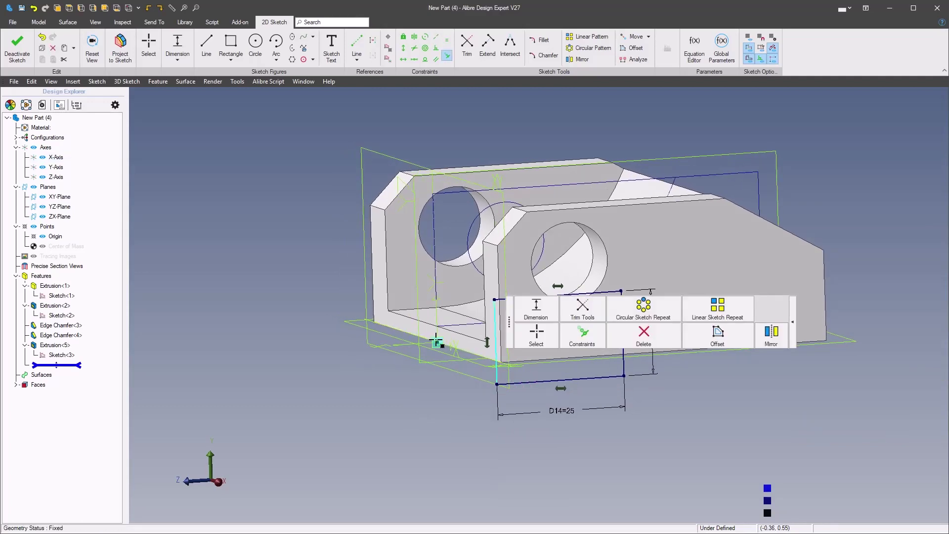
left_click(437, 342)
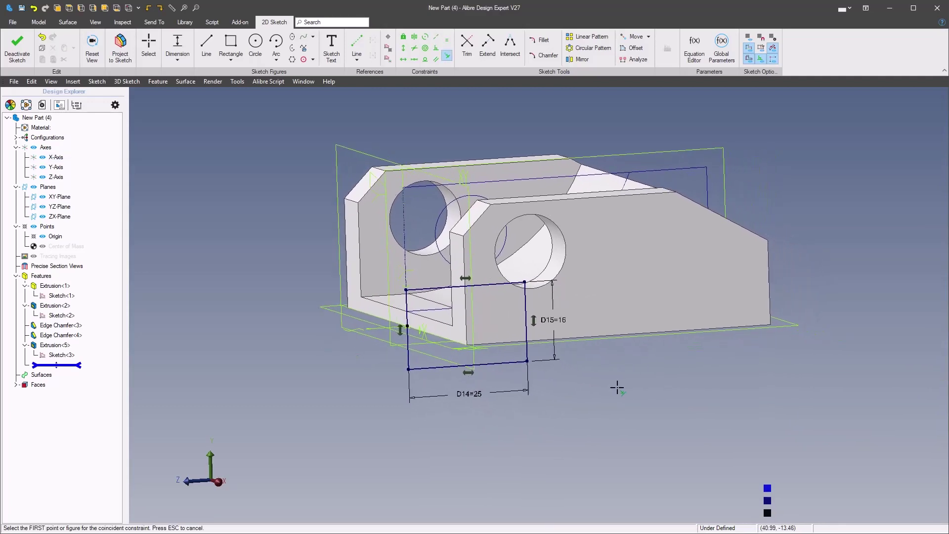
Step: Dimension the rectangle's lower edge 10 mm below the origin
key("space")
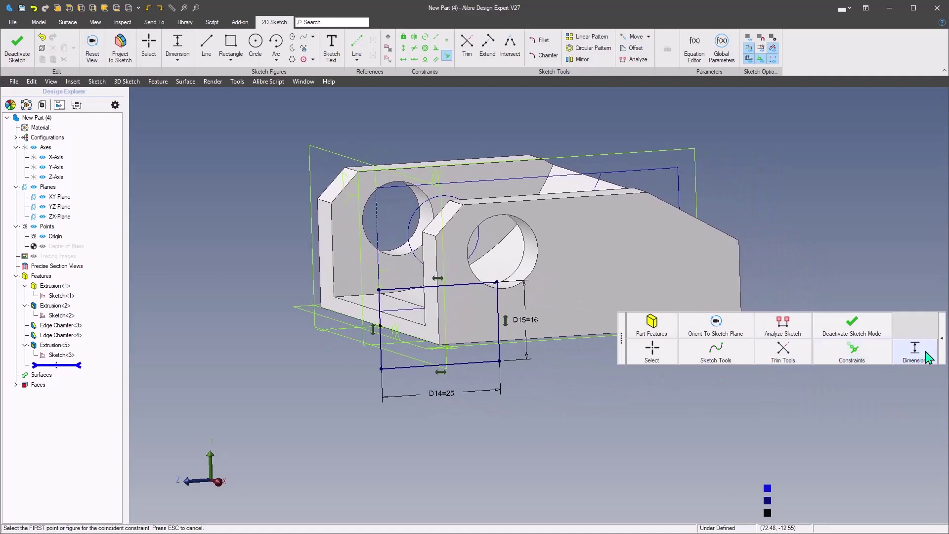
left_click(915, 351)
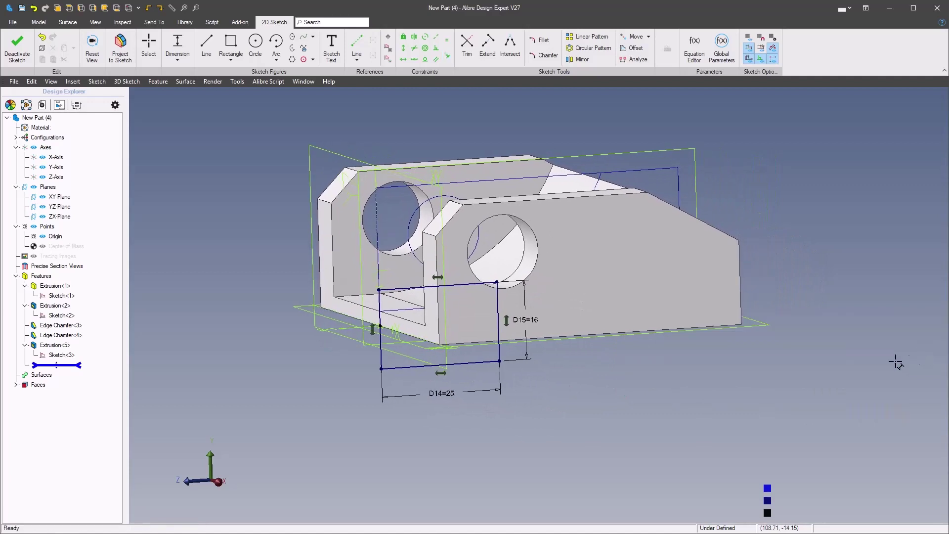
left_click(424, 370)
left_click(411, 331)
left_click(345, 366)
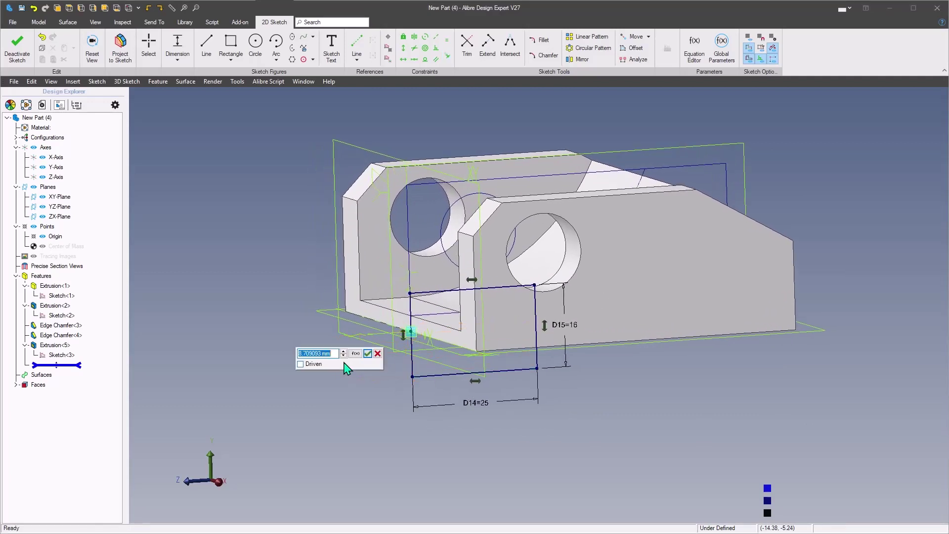
type("10")
key("Return")
scroll(354, 254, "down", 2)
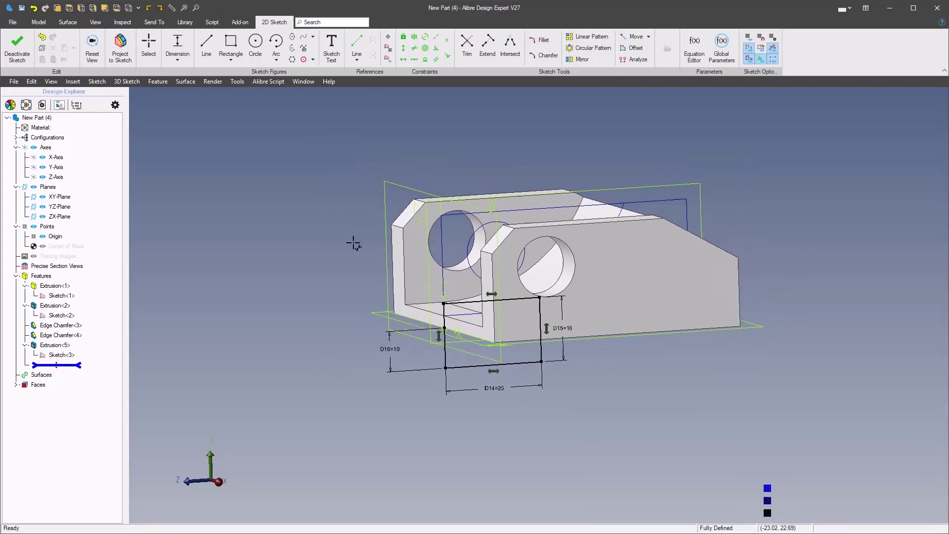
Step: Extrude the rectangle as a boss To Geometry, up to the hinge plate's near outer side face with an 11 mm offset
right_click(303, 269)
mouse_move(343, 208)
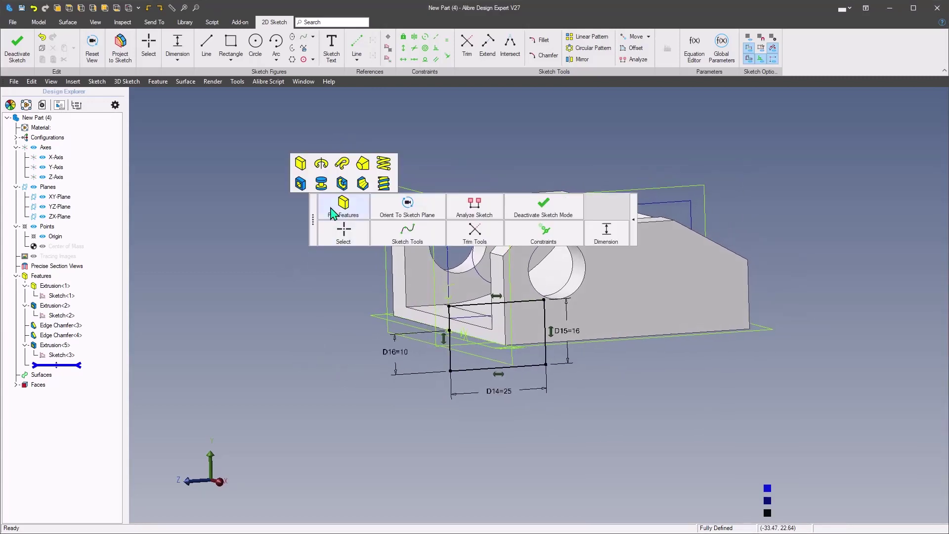
left_click(302, 163)
left_click(286, 157)
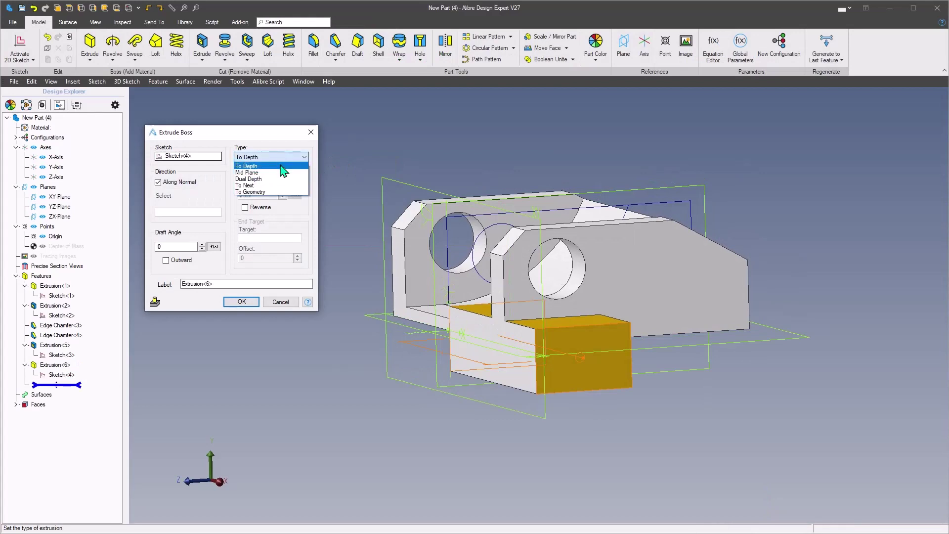
left_click(275, 191)
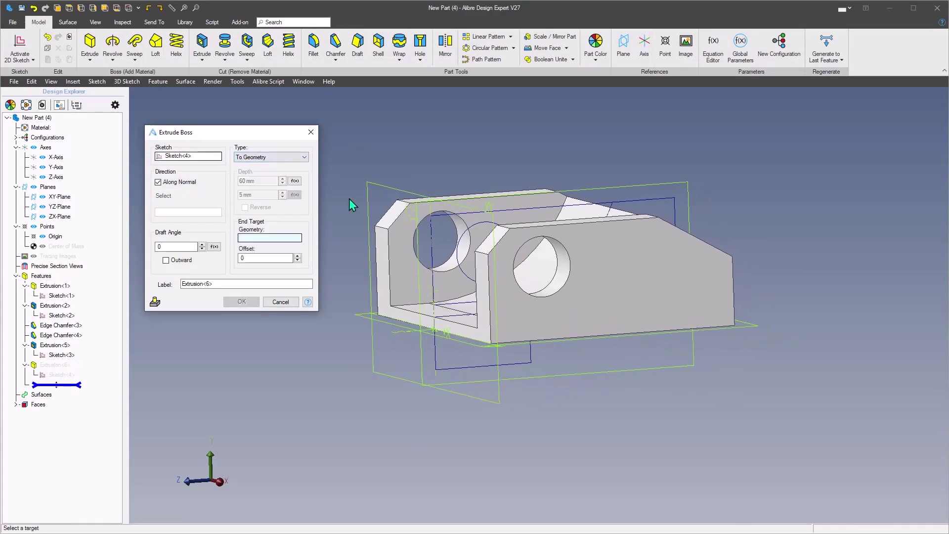
left_click(388, 221)
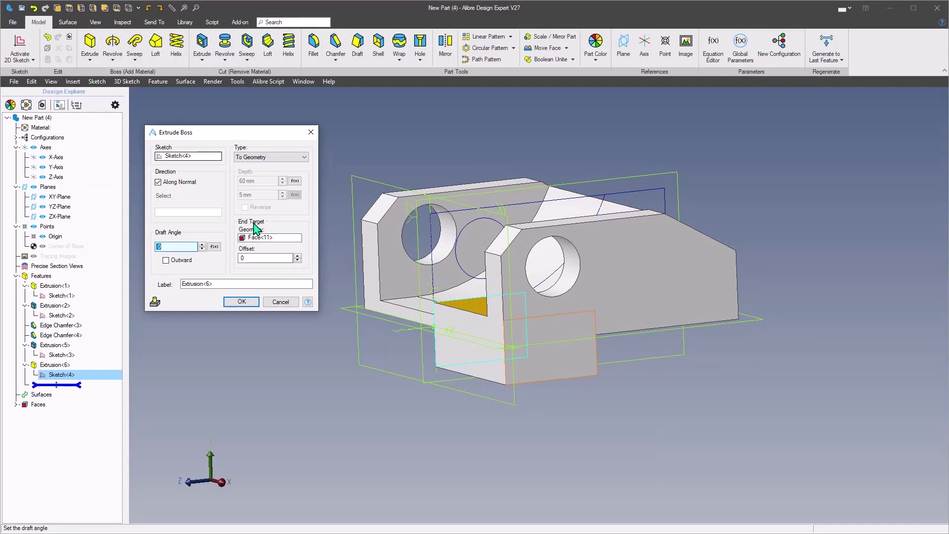
left_click(266, 257)
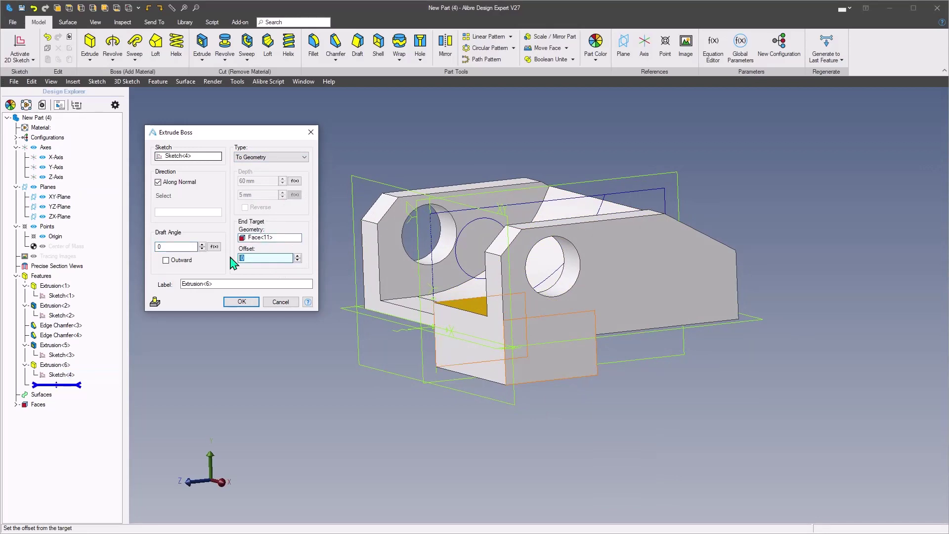
type("11")
key("Tab")
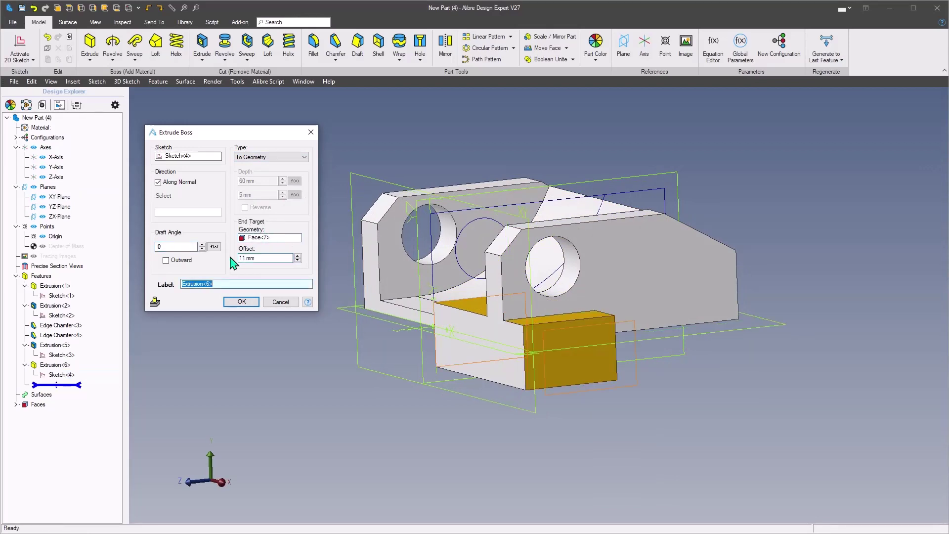
left_click(242, 301)
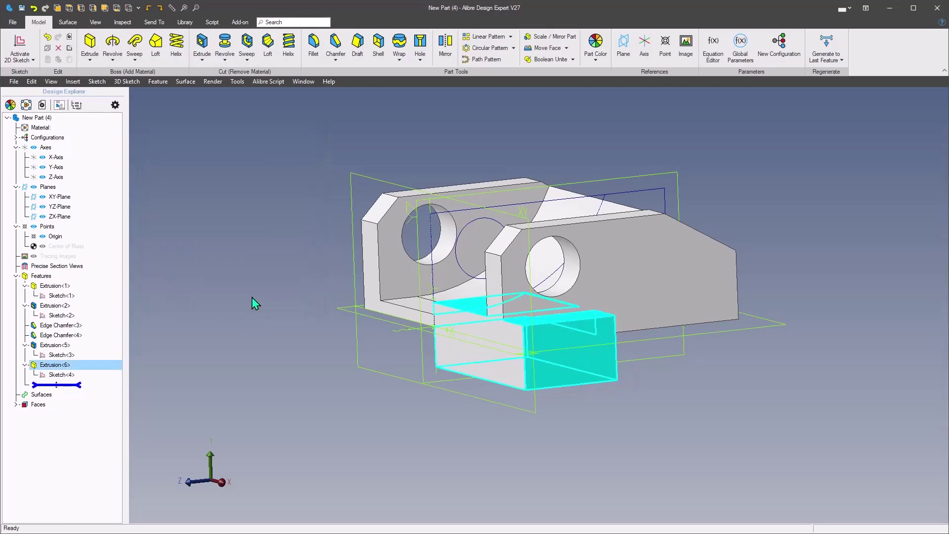
Step: Start another new sketch on the YZ-Plane for the other half of the lower block
middle_click_drag(253, 293, 503, 305)
left_click(275, 171)
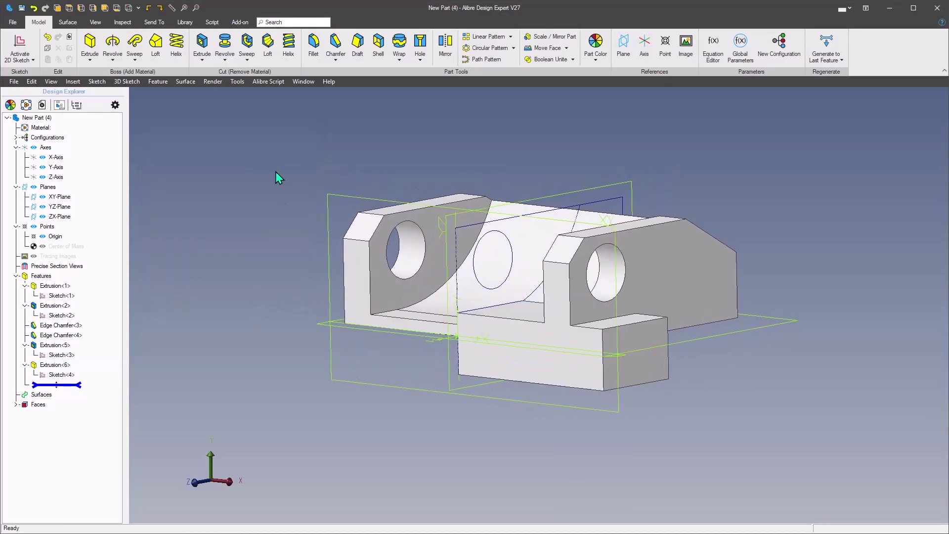
middle_click_drag(275, 171, 502, 194)
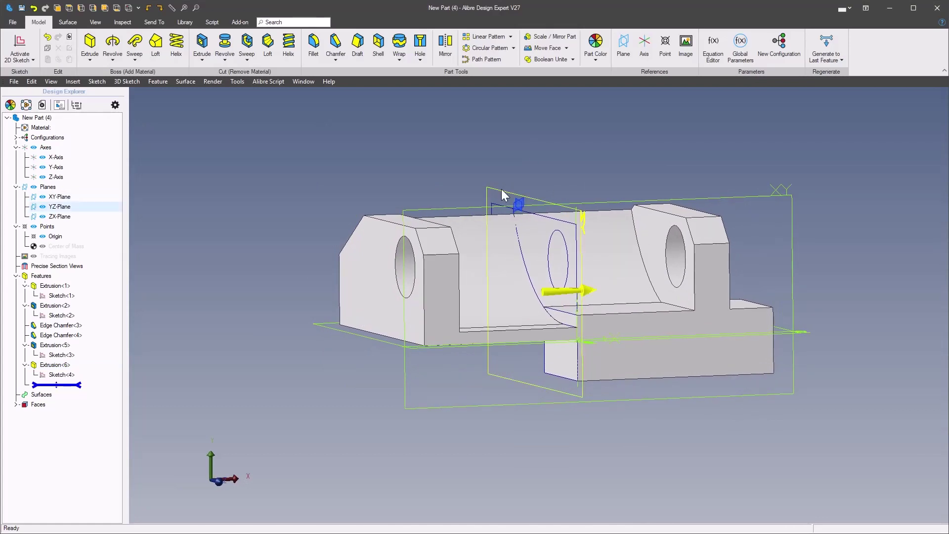
right_click(502, 194)
left_click(536, 199)
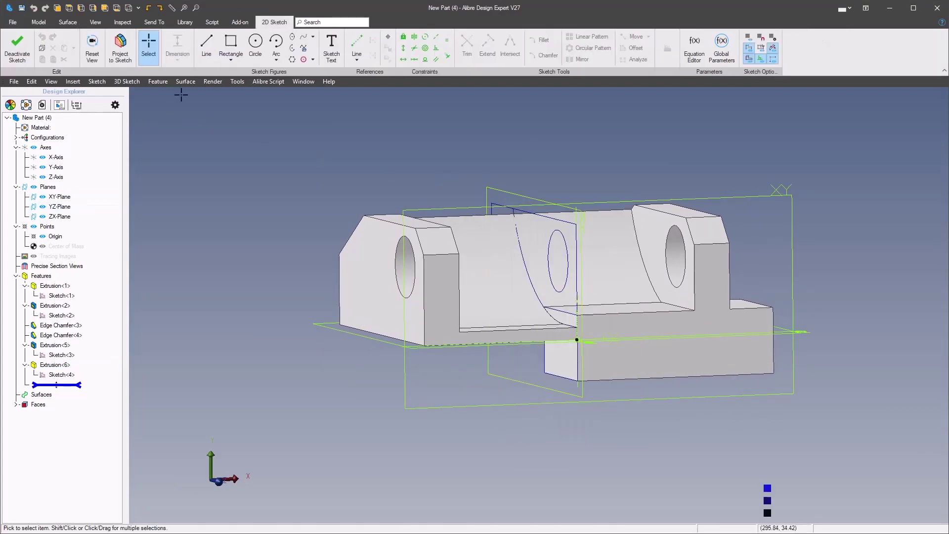
Step: Project the first lower block's rectangle sketch into the new sketch, maintaining the figure type
left_click(121, 52)
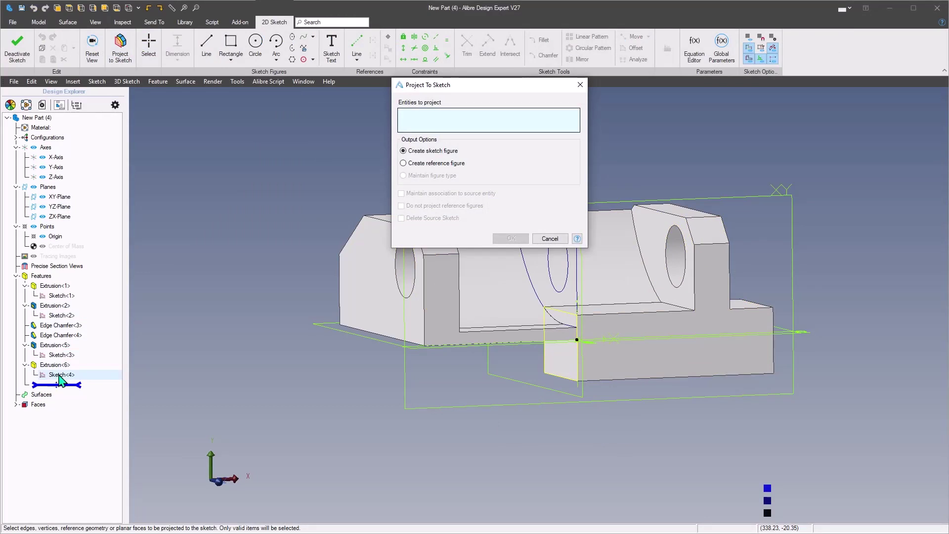
left_click(59, 376)
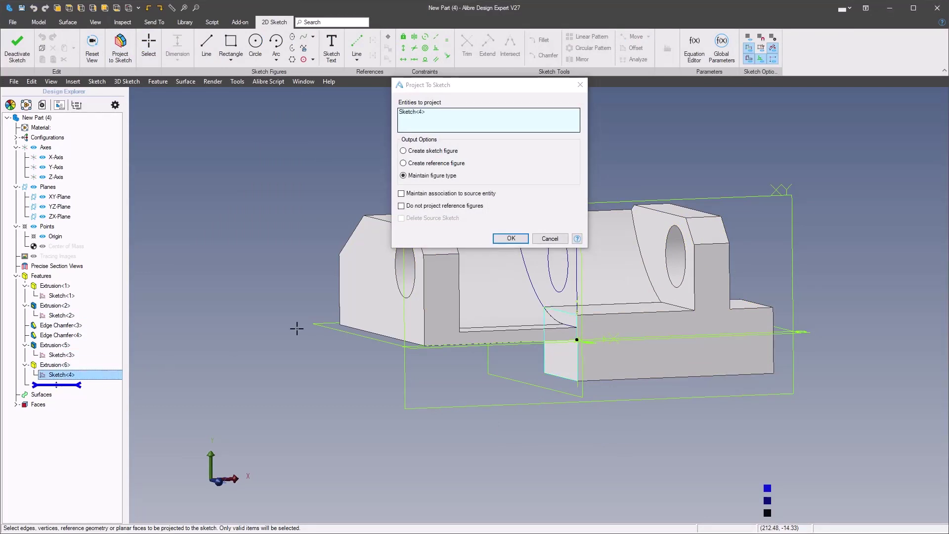
left_click(404, 176)
left_click(509, 238)
Step: Extrude the projected rectangle as a boss To Geometry, up to the hinge plate's opposite outer side face with a 2 mm offset
right_click(260, 210)
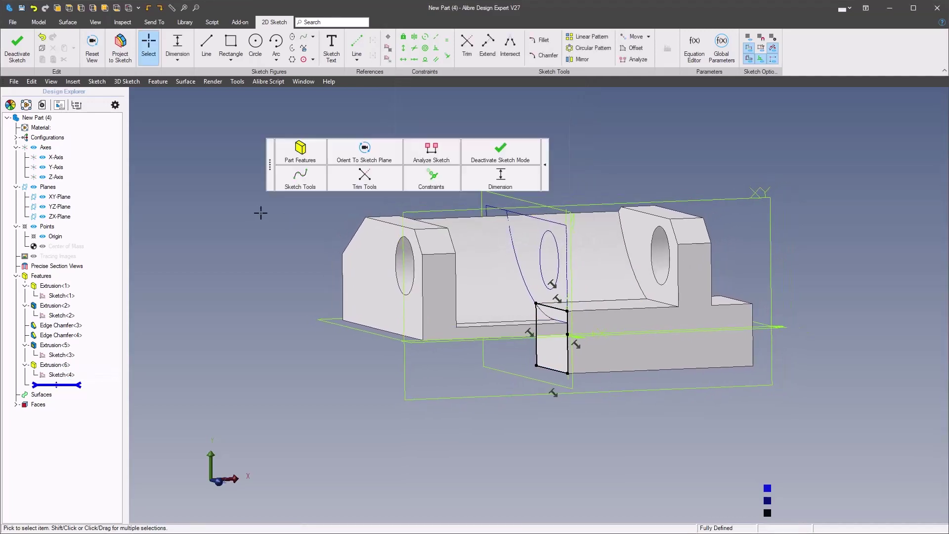
mouse_move(296, 151)
left_click(258, 109)
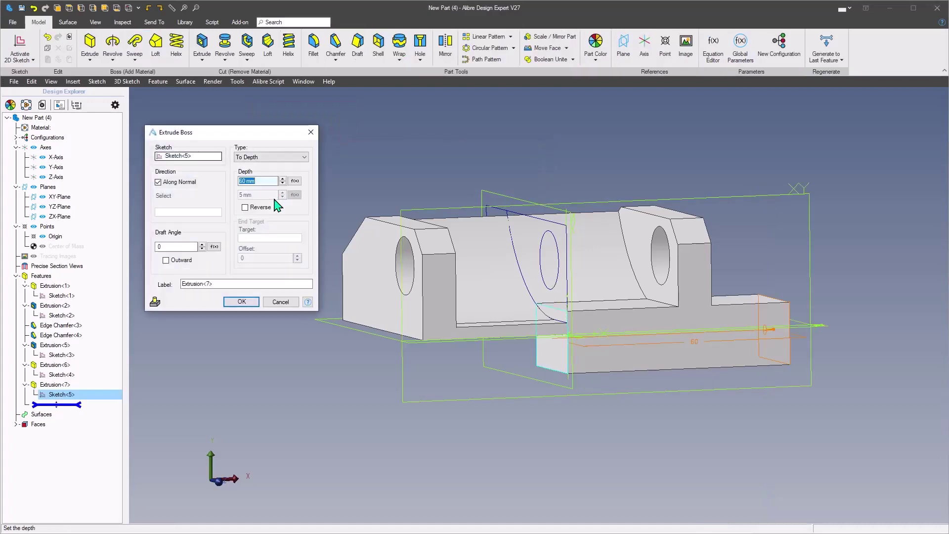
left_click(275, 157)
left_click(274, 193)
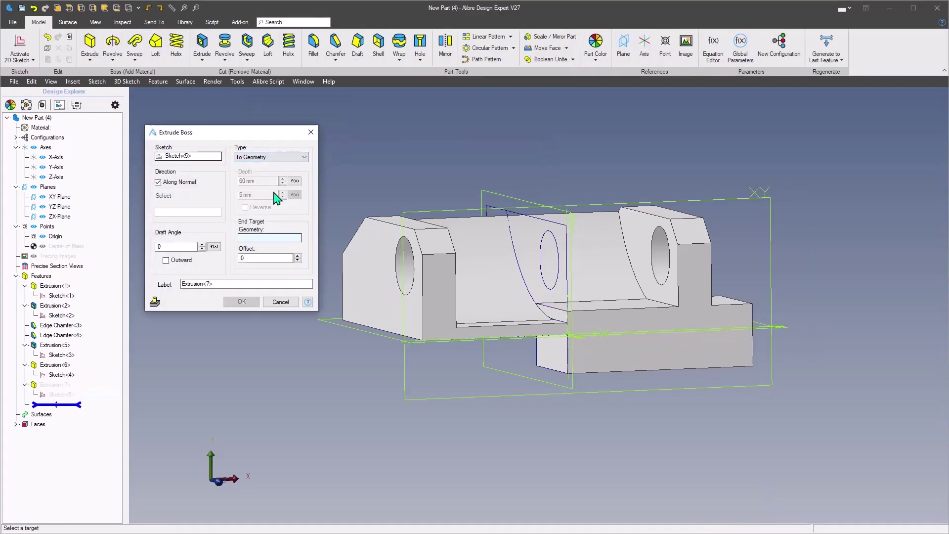
left_click(365, 271)
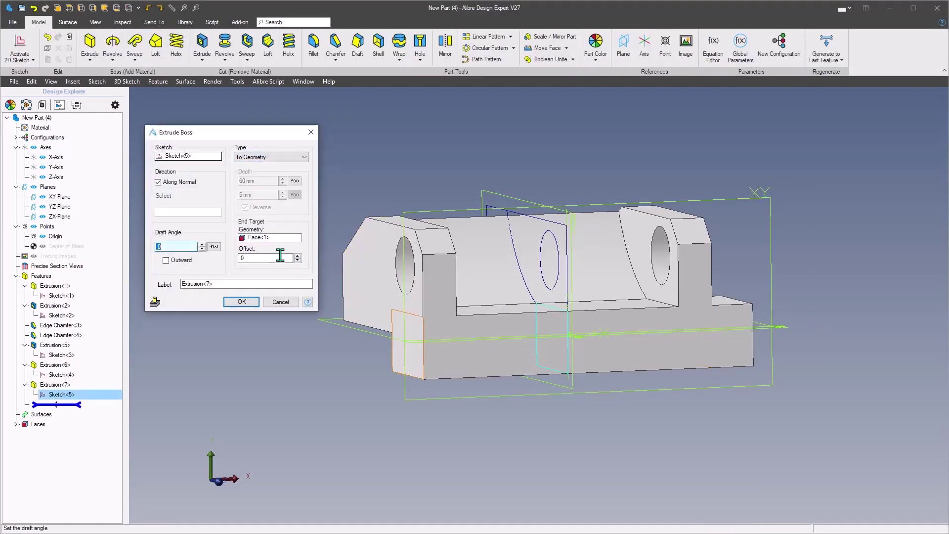
type("2")
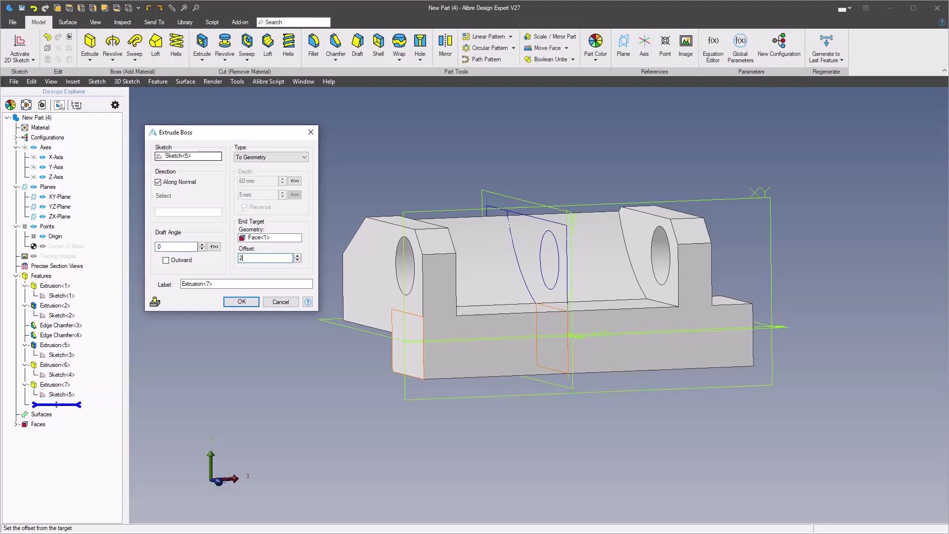
key("Tab")
left_click(238, 304)
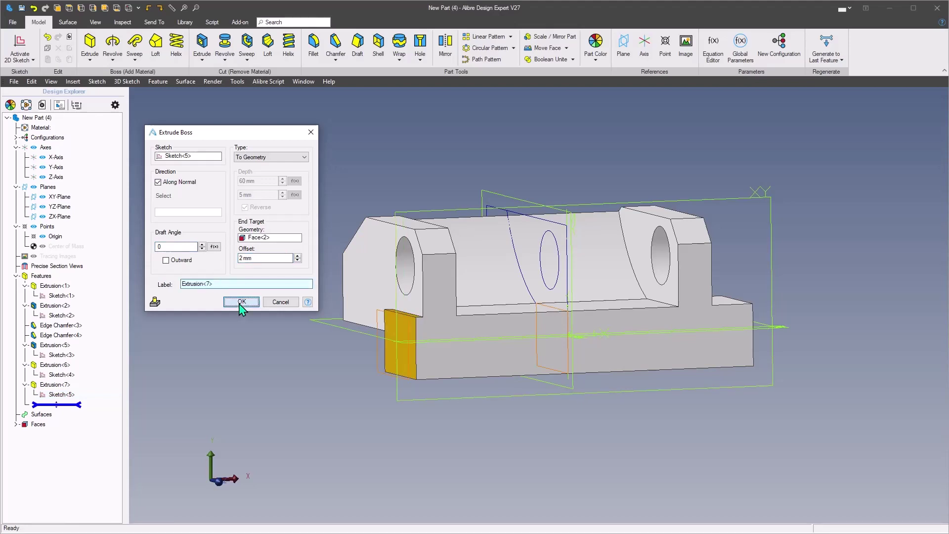
left_click(234, 268)
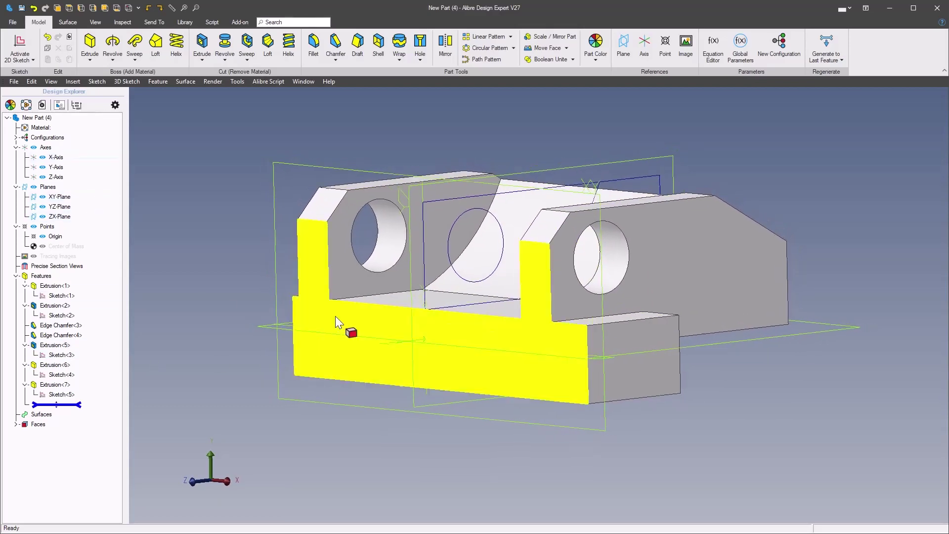
Step: Collapse the feature tree and reorder the curved pocket cut, Extrusion<5>, to come after the two lower block extrusions
left_click(76, 104)
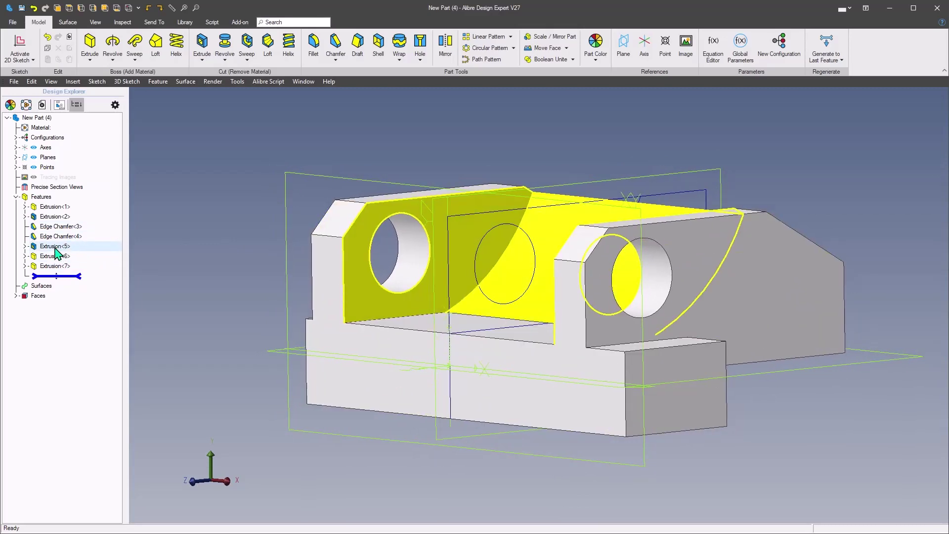
left_click(56, 250)
left_click_drag(58, 252, 58, 275)
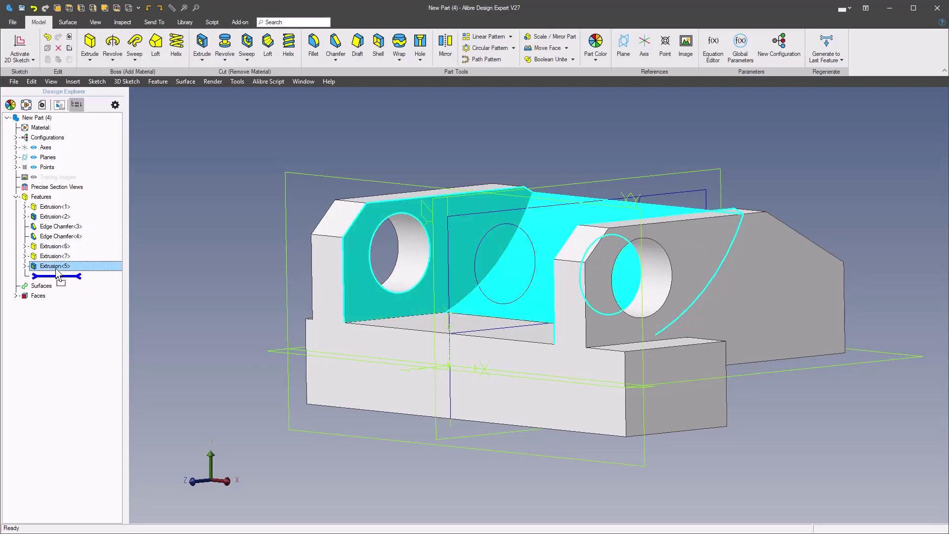
left_click(156, 253)
scroll(154, 262, "down", 3)
scroll(571, 337, "up", 2)
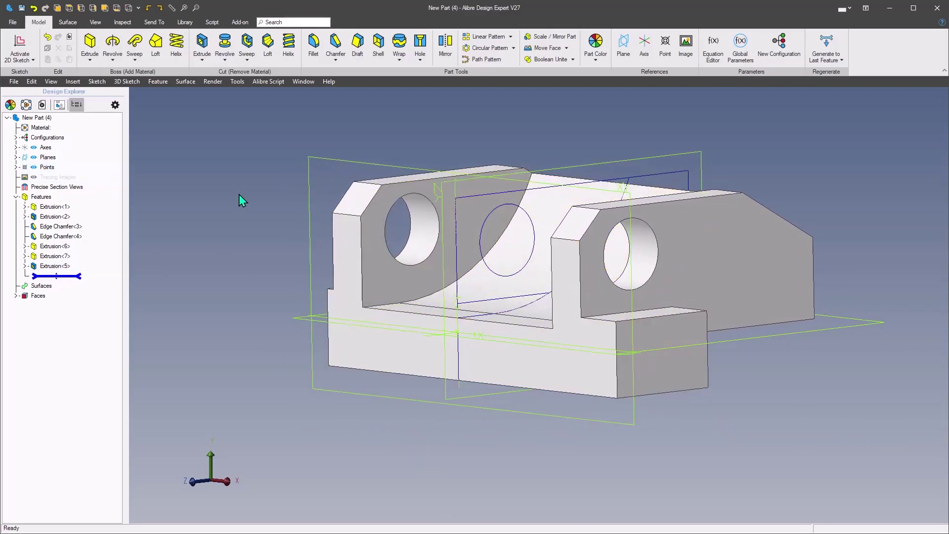
scroll(240, 193, "down", 2)
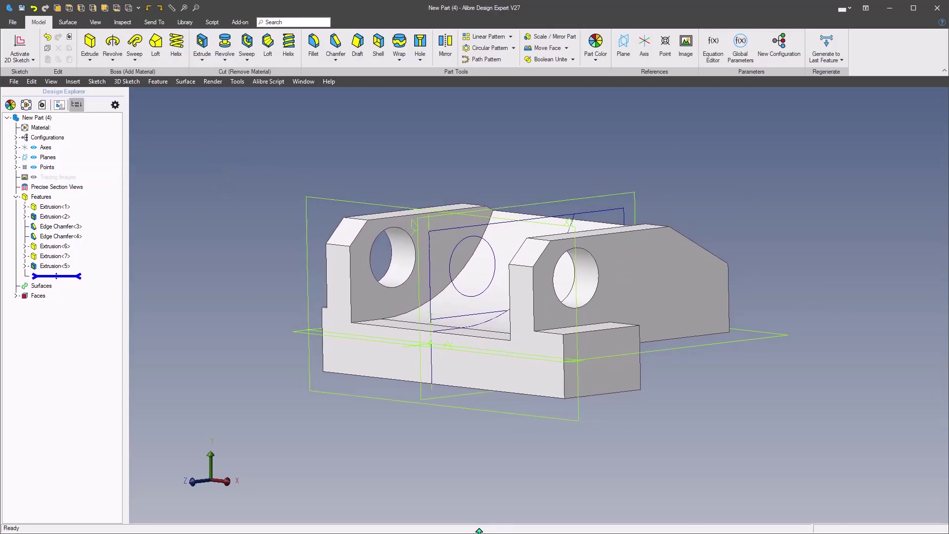
Step: Check the material in the hinge plate drawing and assign ABS to the part
key("alt+Tab")
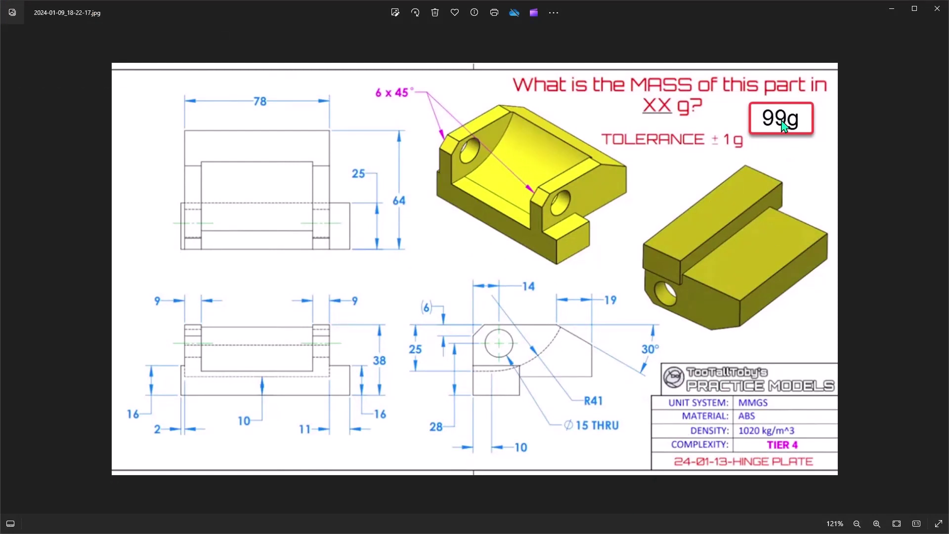
key("alt+Tab")
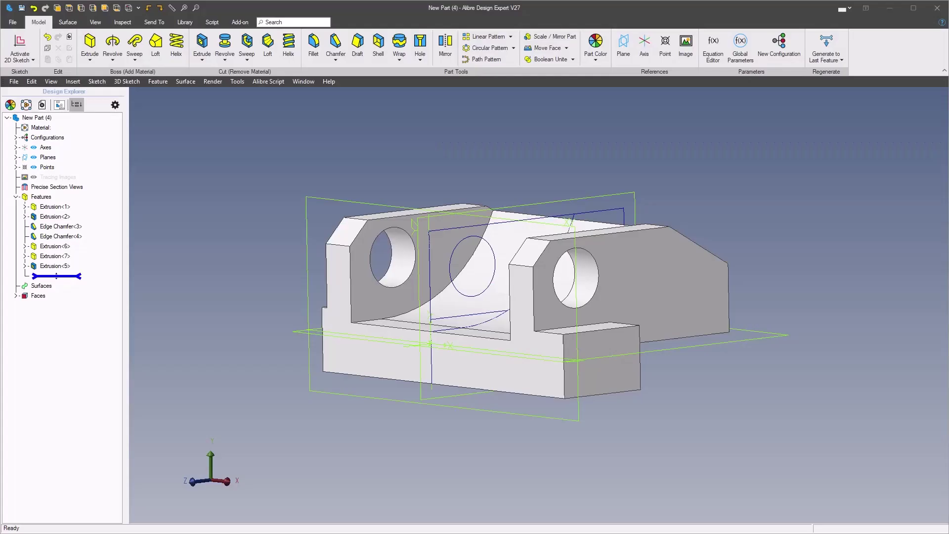
right_click(31, 128)
left_click(55, 184)
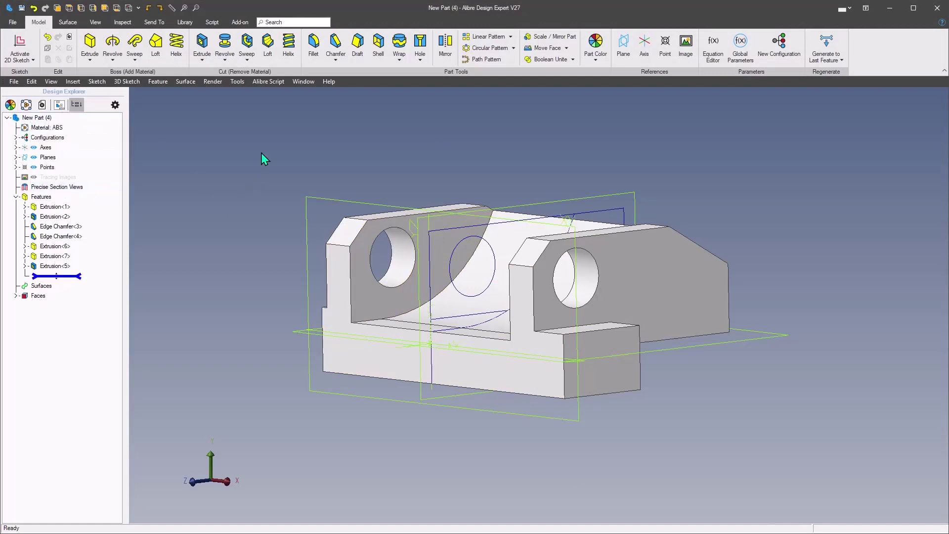
Step: Calculate the hinge plate's physical properties and check its mass
left_click(237, 83)
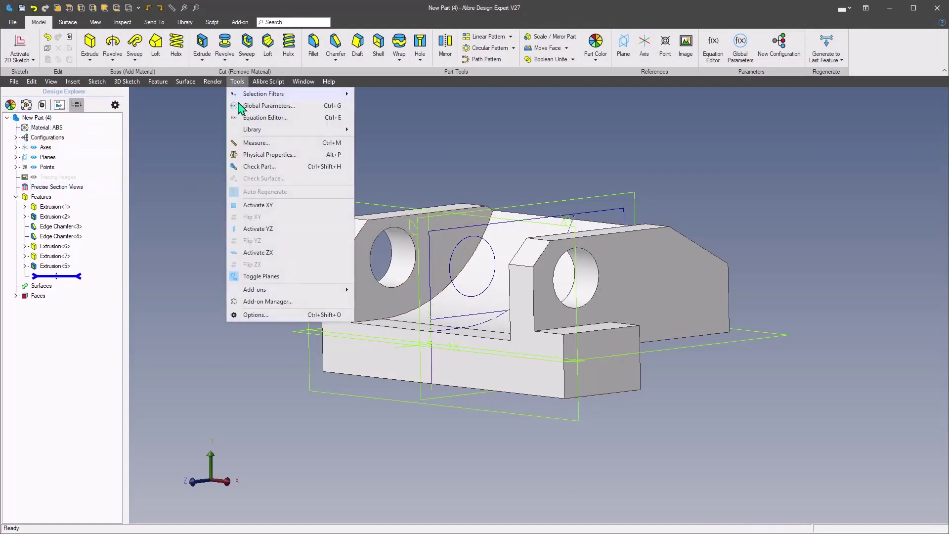
left_click(259, 155)
left_click(346, 113)
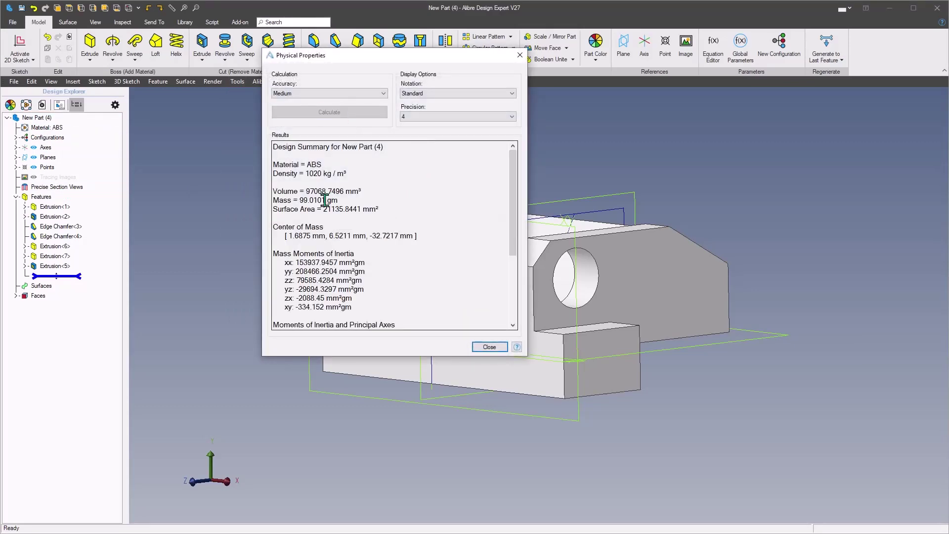
left_click_drag(299, 200, 317, 201)
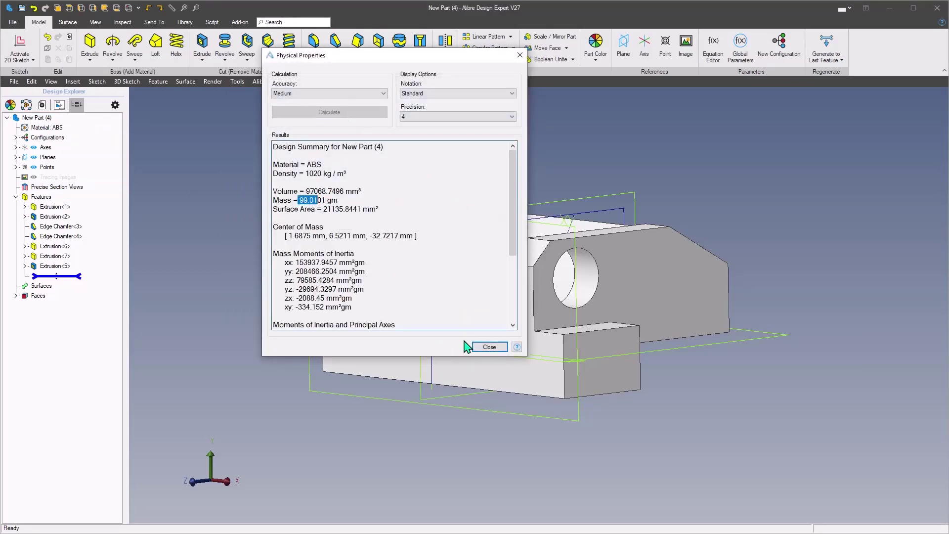
left_click(489, 347)
middle_click_drag(319, 235, 640, 171)
middle_click_drag(260, 167, 525, 343)
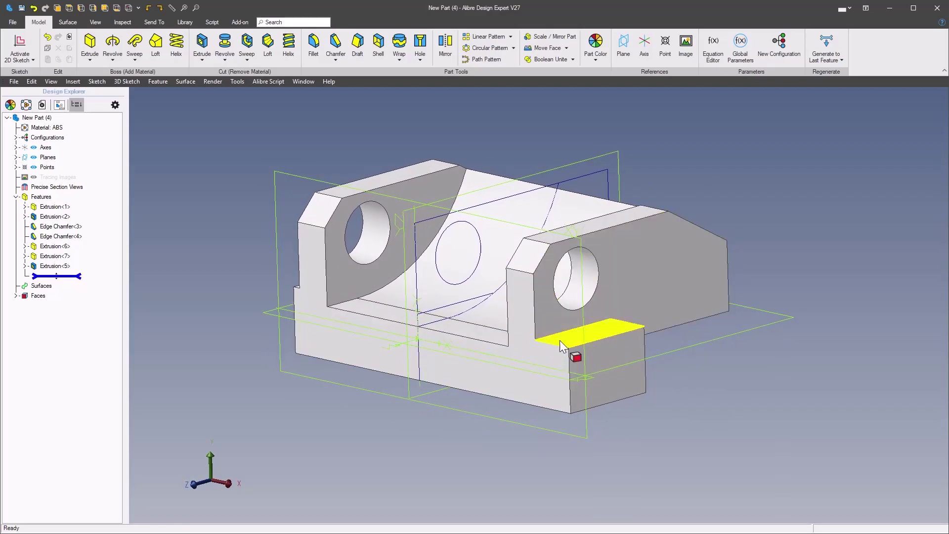
scroll(544, 343, "down", 3)
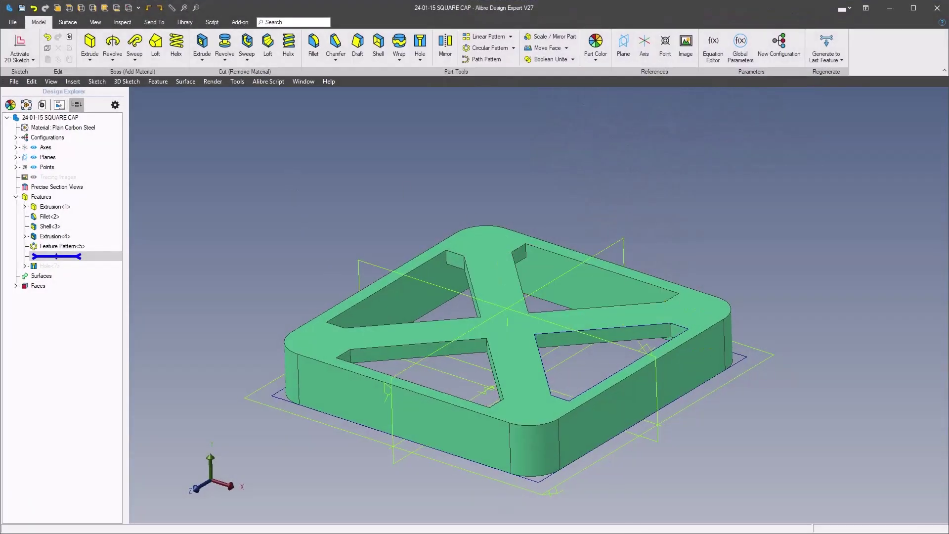
Step: Consult the square cap drawing and start a 2D sketch on the underside face of the cross ribs
key("alt+Tab")
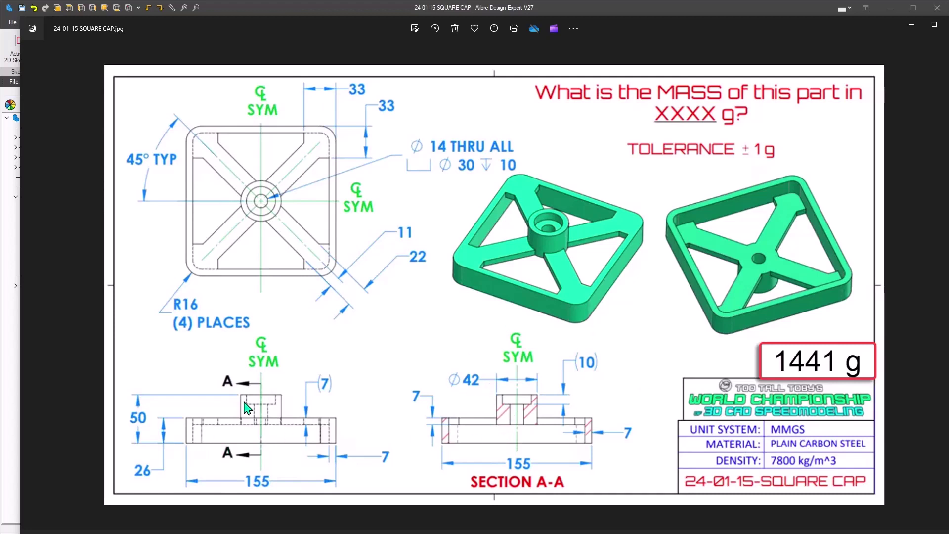
key("alt+Tab")
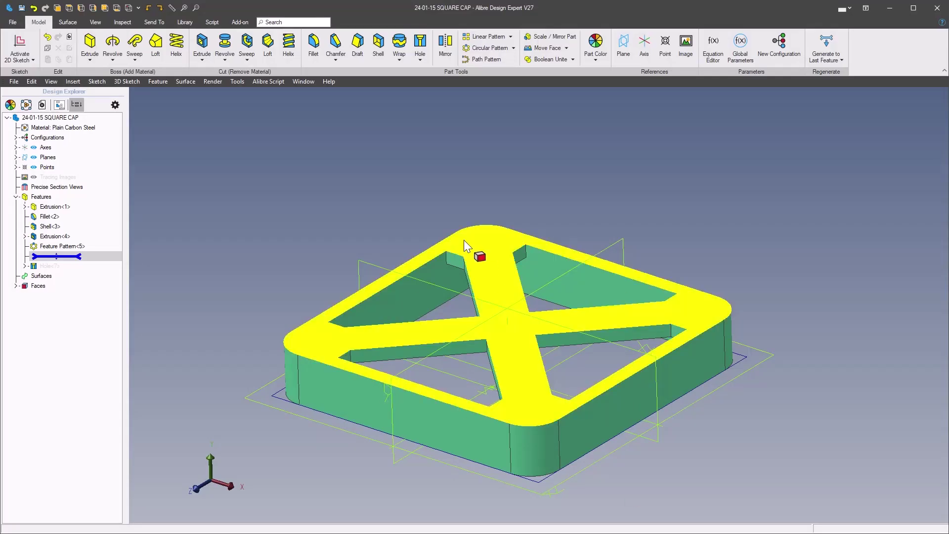
middle_click_drag(481, 208, 504, 301)
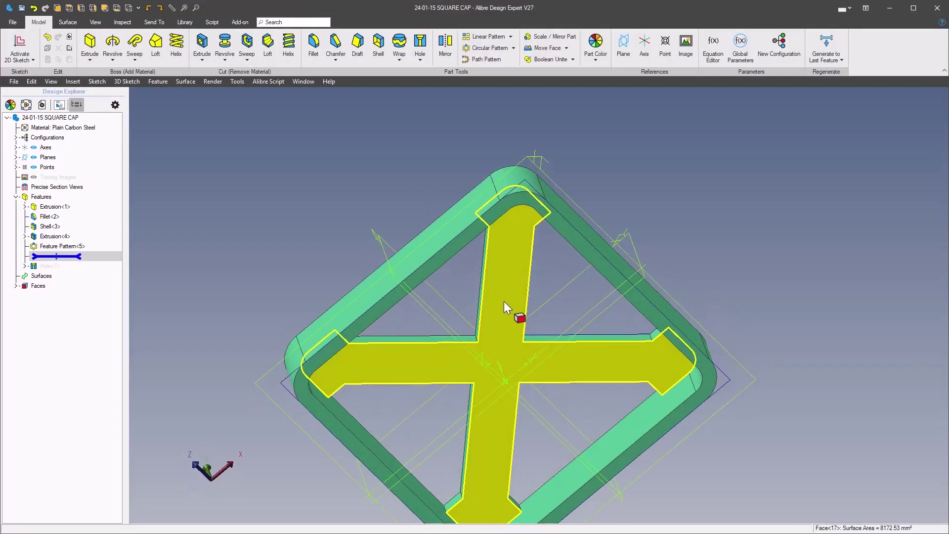
right_click(504, 301)
left_click(569, 311)
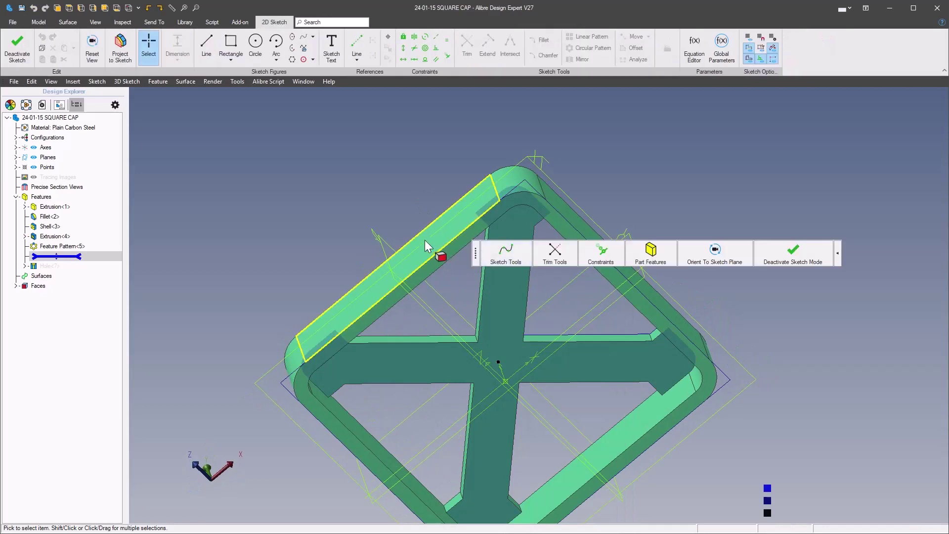
Step: Draw a circle of 40 mm diameter centred on the sketch origin at the middle of the cross ribs
left_click(490, 249)
left_click(439, 210)
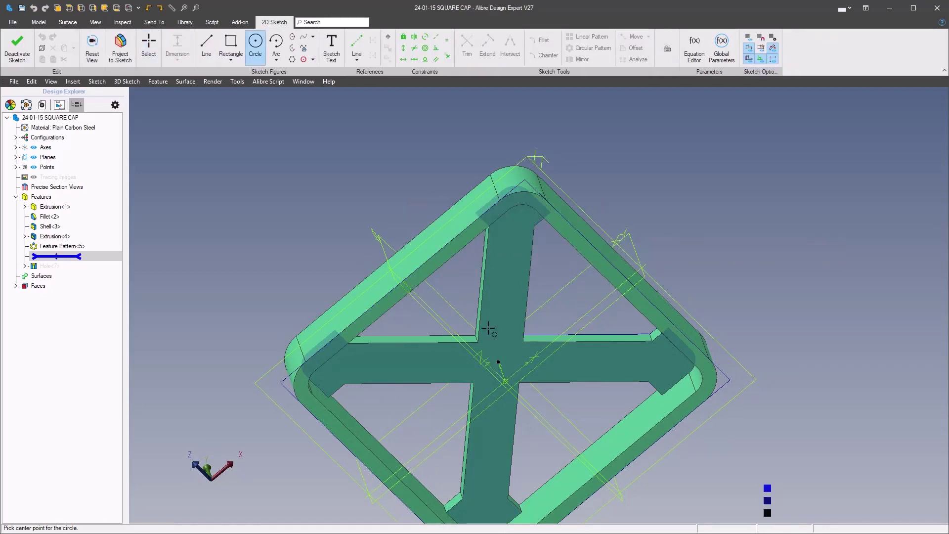
left_click(499, 362)
type("40")
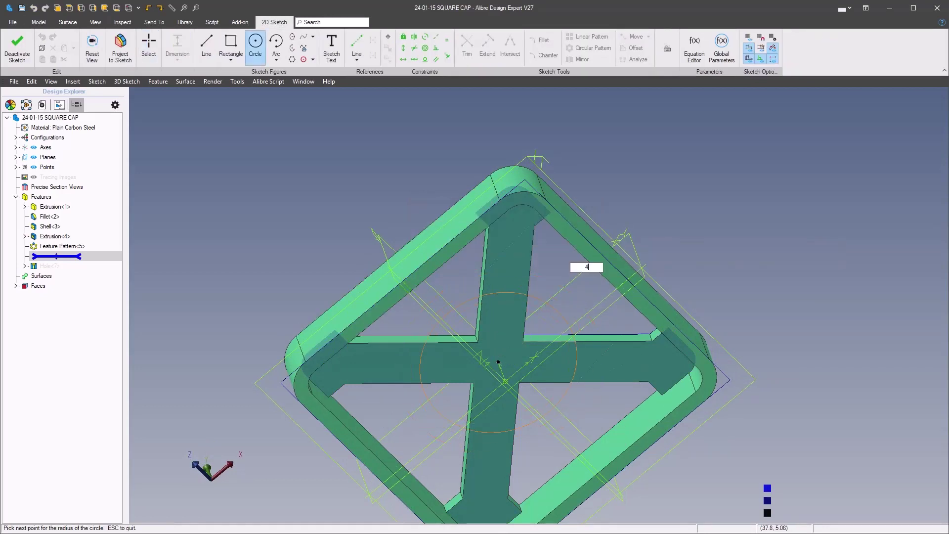
key("Return")
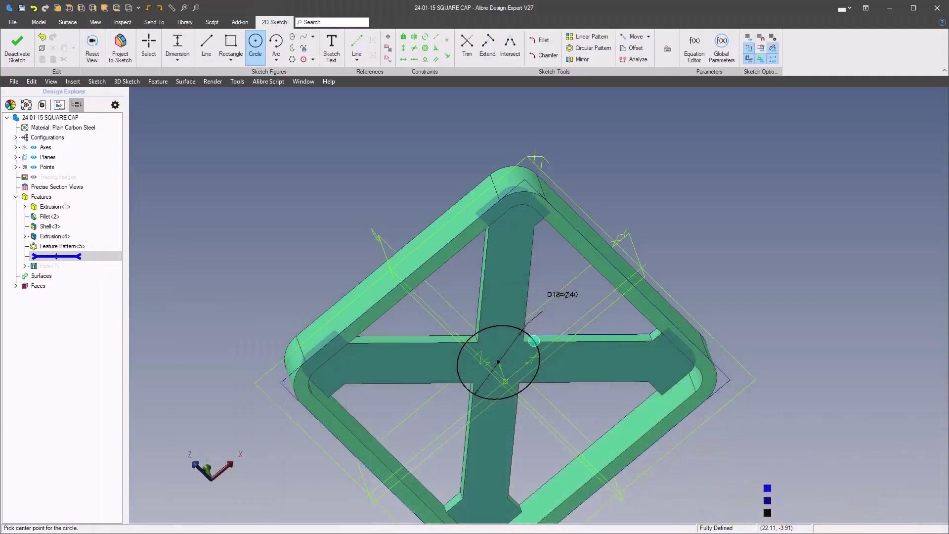
Step: Check the boss diameter in the square cap drawing and set the circle's diameter to 42 mm
key("alt+Tab")
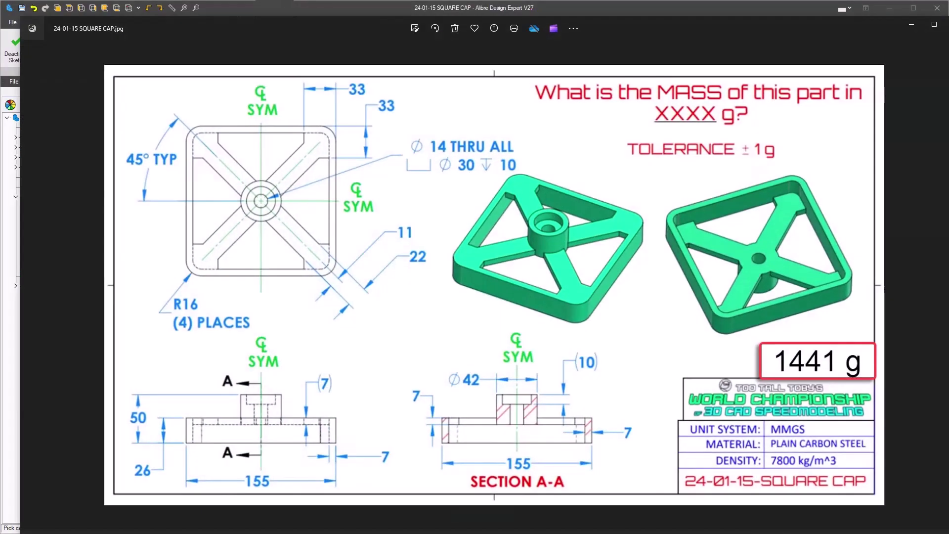
key("alt+Tab")
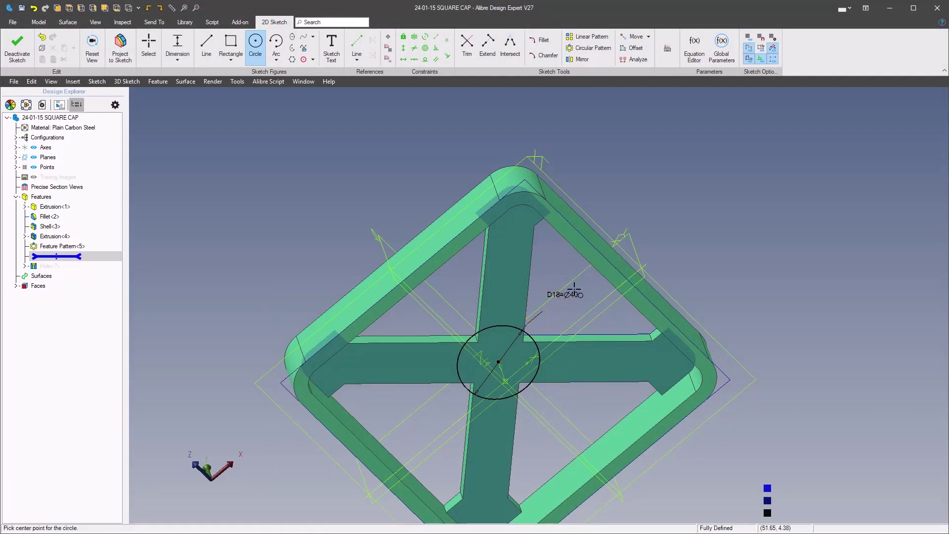
right_click(567, 300)
left_click(609, 272)
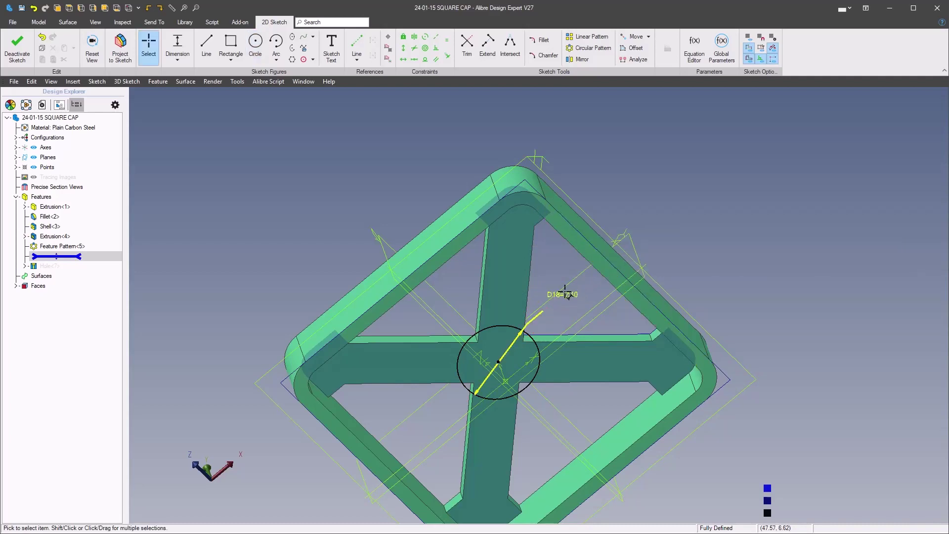
double_click(571, 298)
type("42")
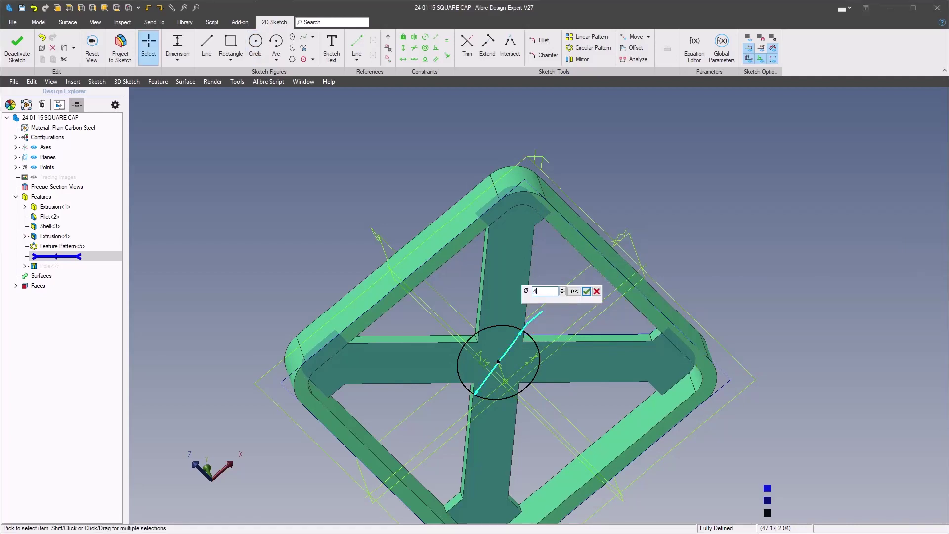
key("Return")
Step: Extrude the 42 mm circle as a boss up to geometry, targeting the cap's bottom rim face with a -50 mm offset
right_click(305, 229)
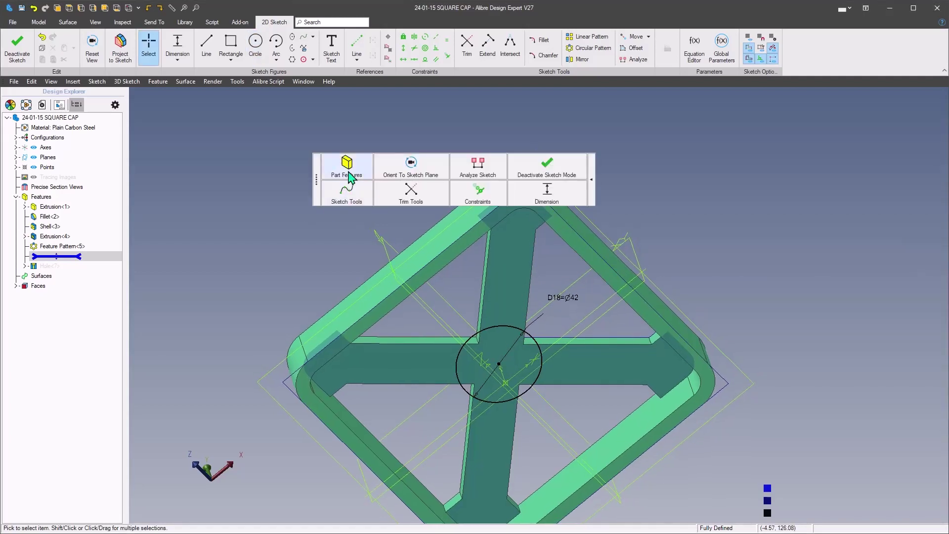
left_click(347, 169)
left_click(304, 126)
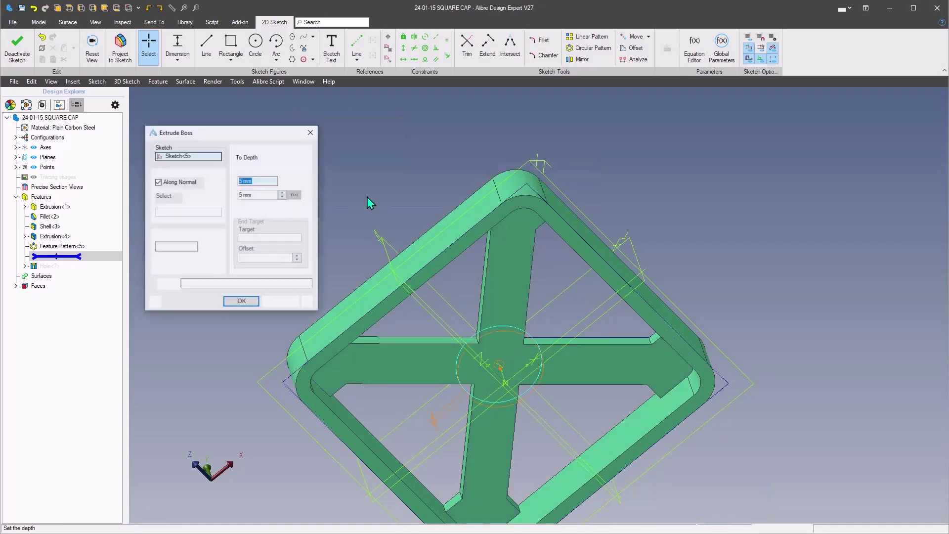
left_click(273, 157)
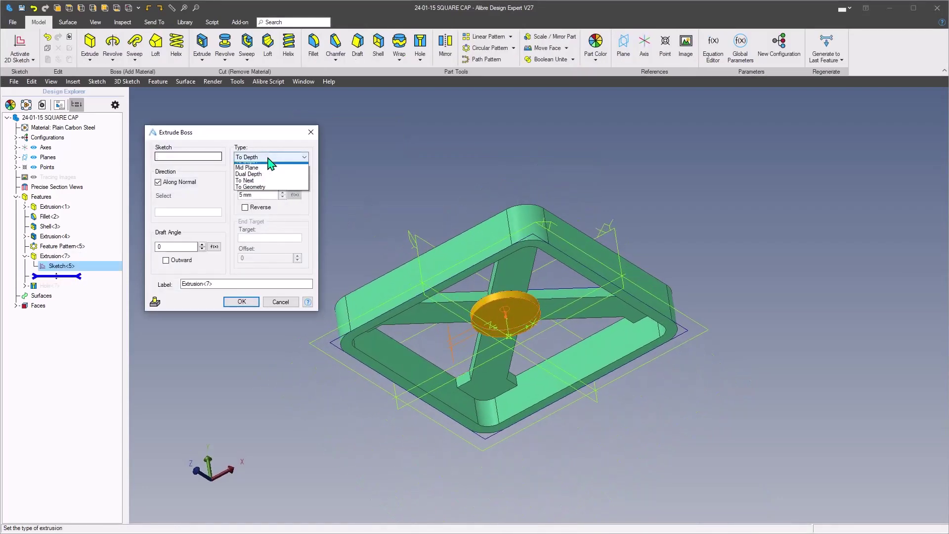
left_click(271, 191)
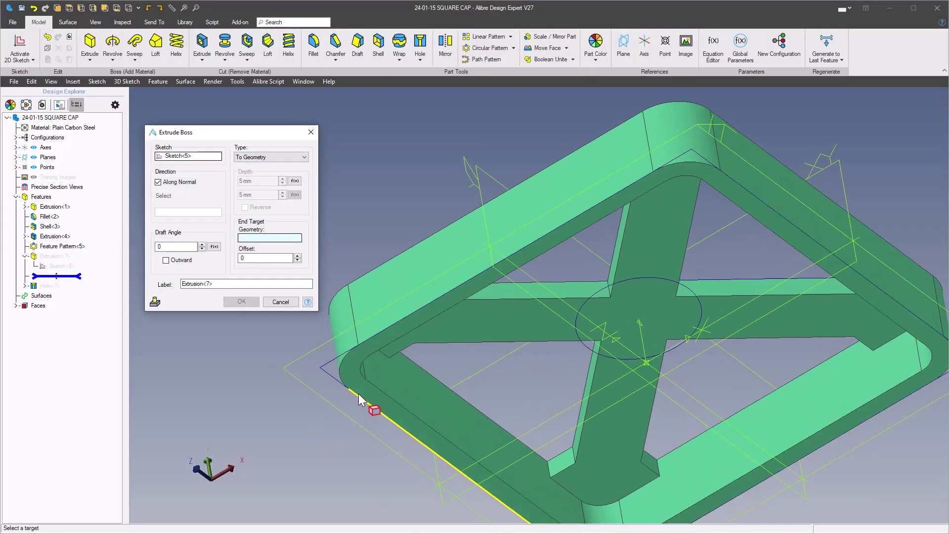
left_click(355, 377)
middle_click_drag(355, 377, 361, 450)
left_click(239, 259)
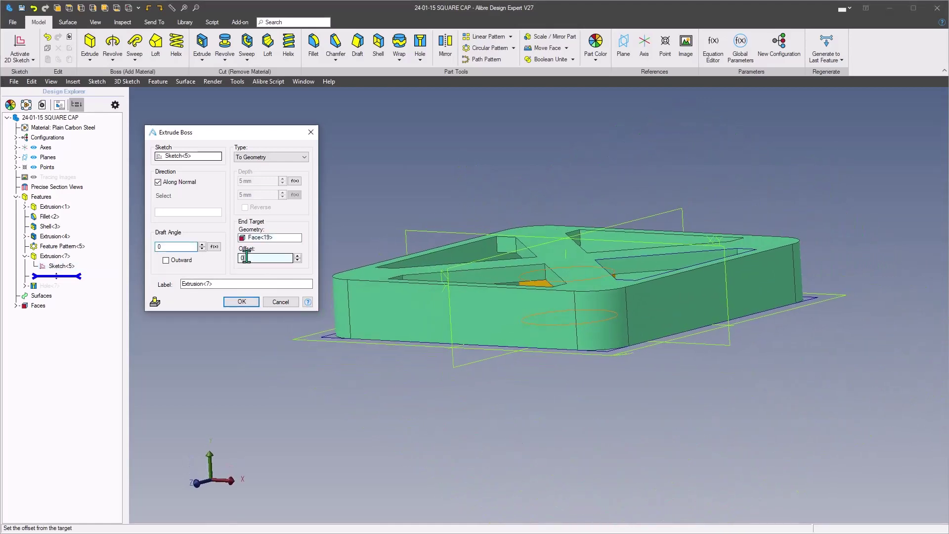
type("-5")
key("Tab")
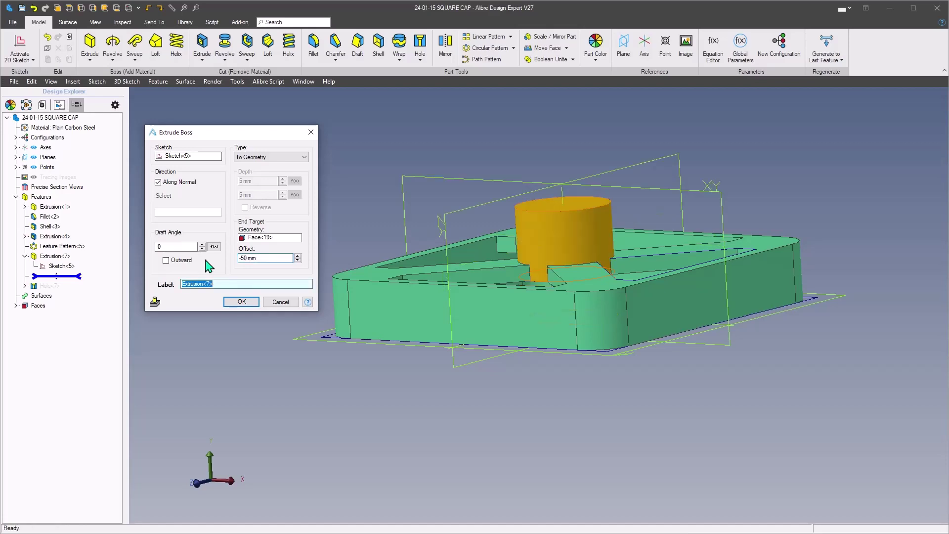
left_click(237, 304)
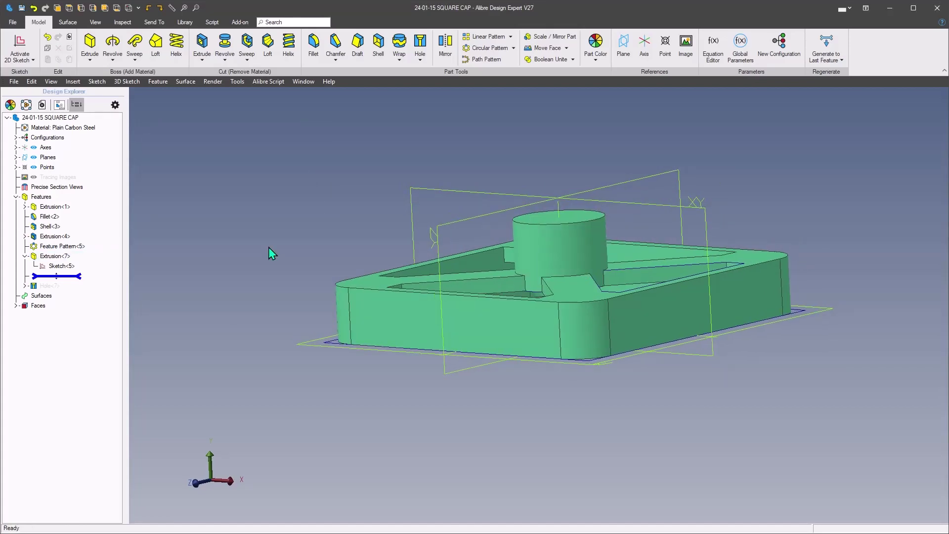
Step: Measure the vertical distance between the boss's top face and the cap's bottom rim face
key("m")
left_click(574, 211)
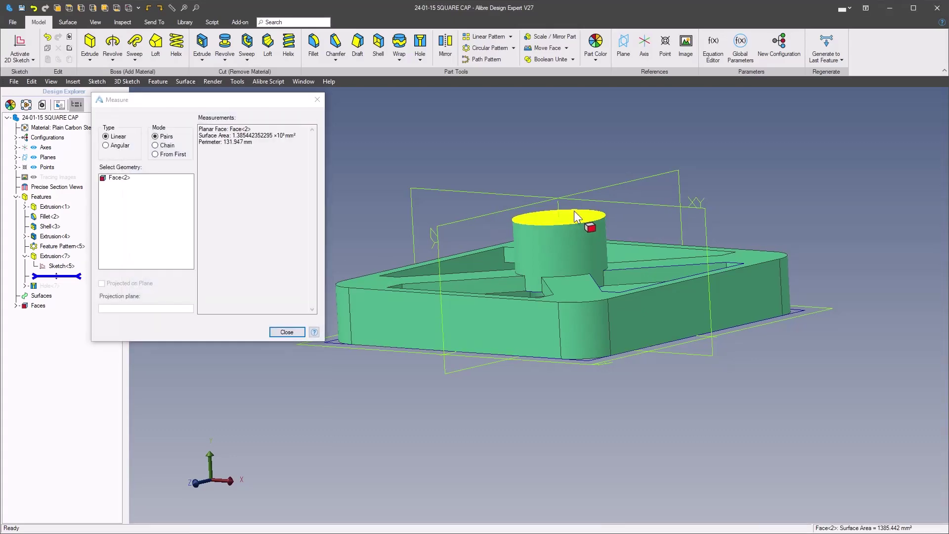
middle_click_drag(574, 210, 566, 154)
left_click(558, 268)
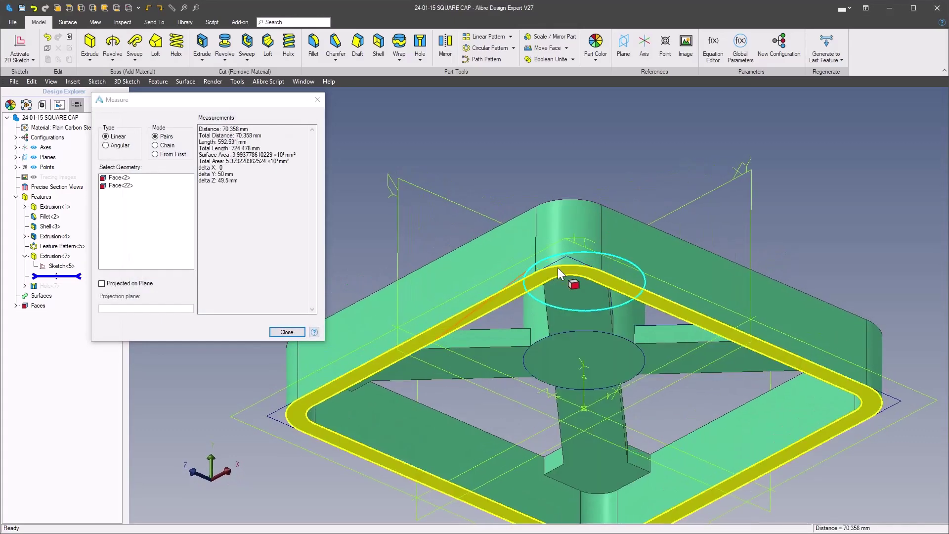
middle_click_drag(558, 268, 197, 168)
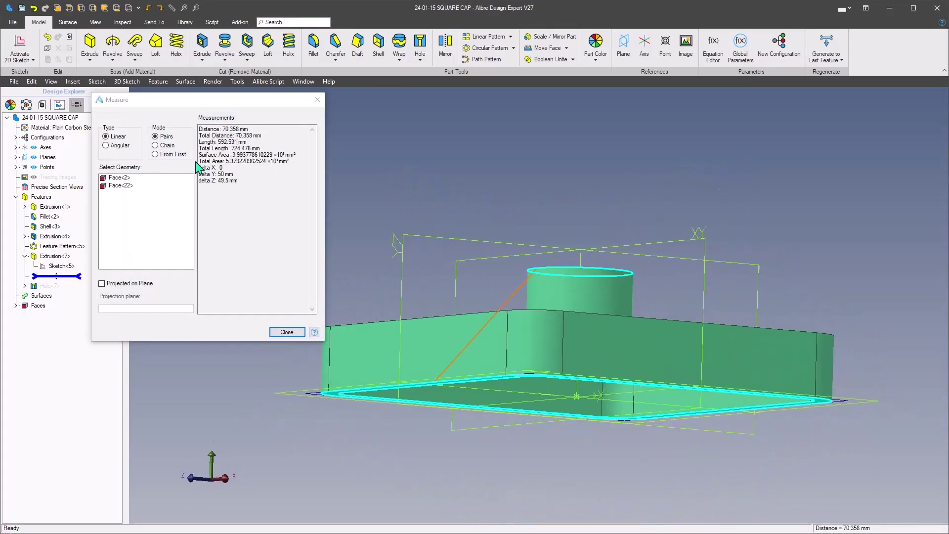
left_click(284, 333)
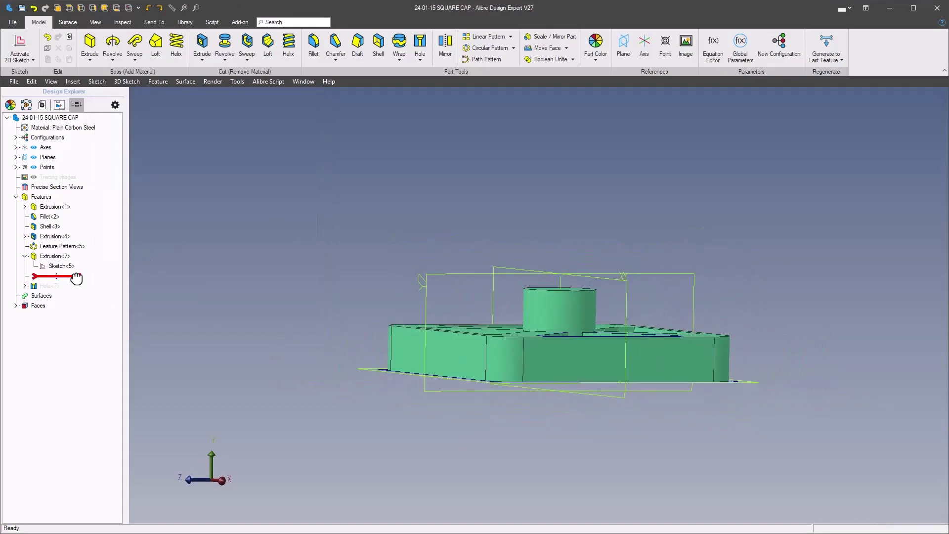
Step: Roll the feature history forward to include the suppressed hole, and calculate the part's physical properties to check its mass
left_click_drag(73, 289, 72, 286)
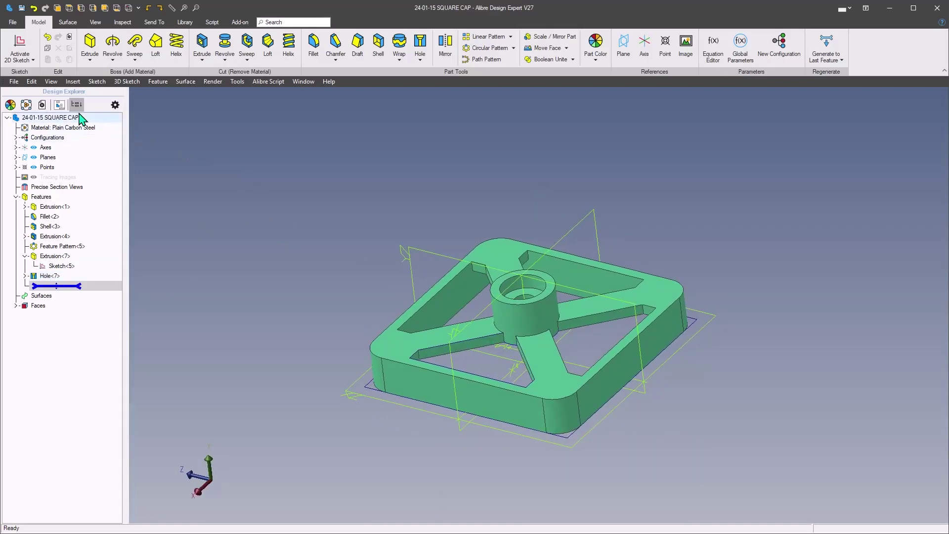
left_click(236, 83)
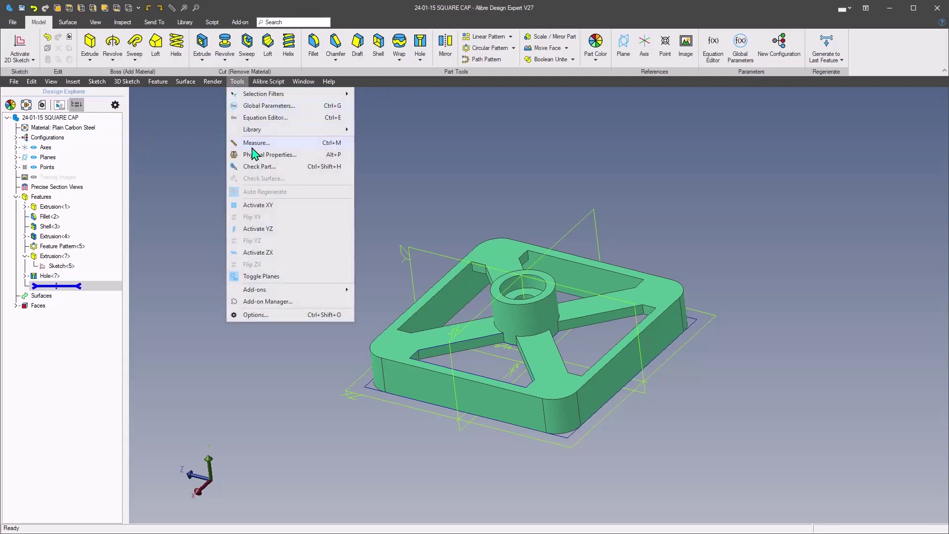
left_click(258, 154)
left_click(336, 113)
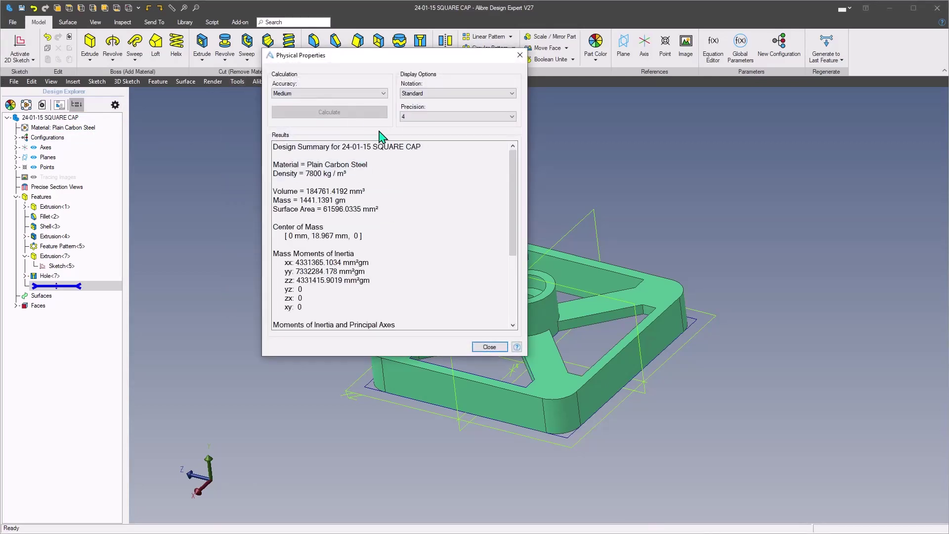
left_click_drag(299, 200, 318, 200)
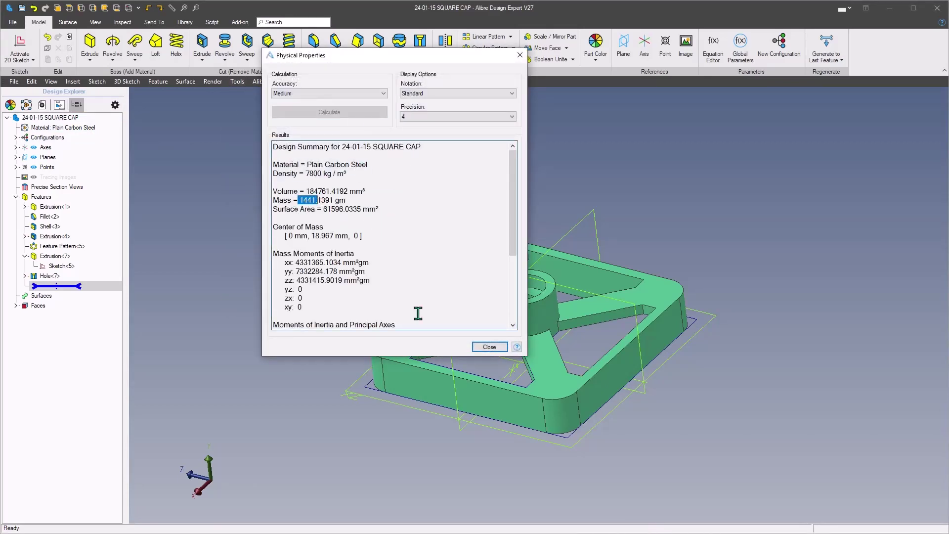
left_click(482, 349)
middle_click_drag(382, 294, 324, 287)
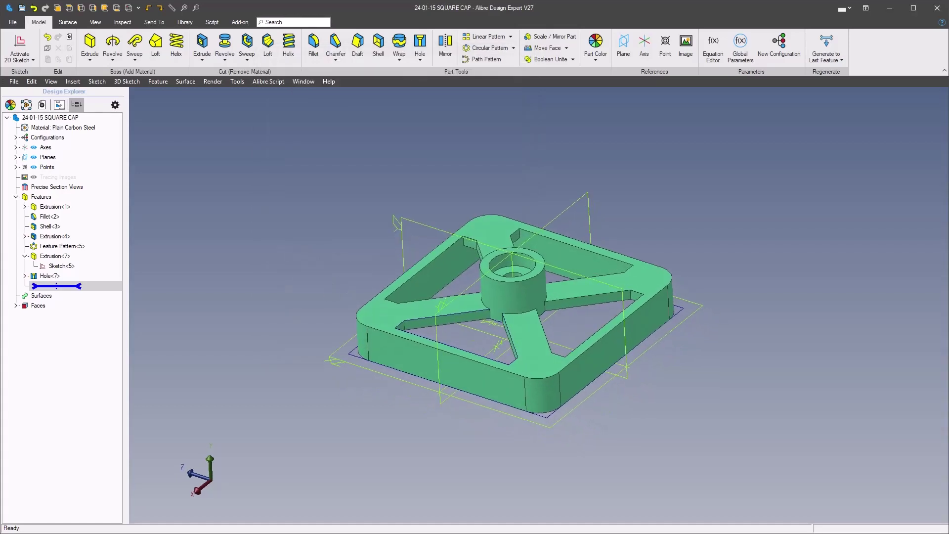
scroll(747, 343, "up", 1)
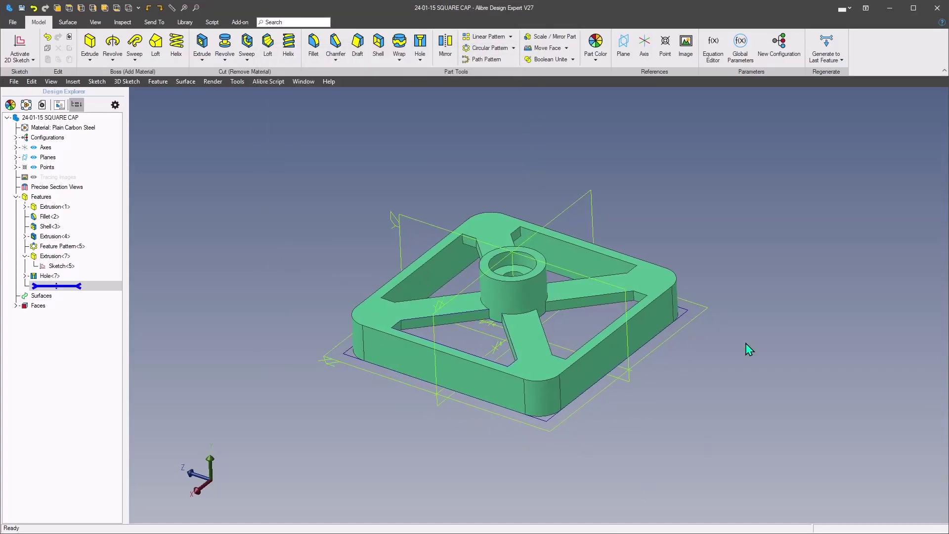
scroll(235, 297, "up", 2)
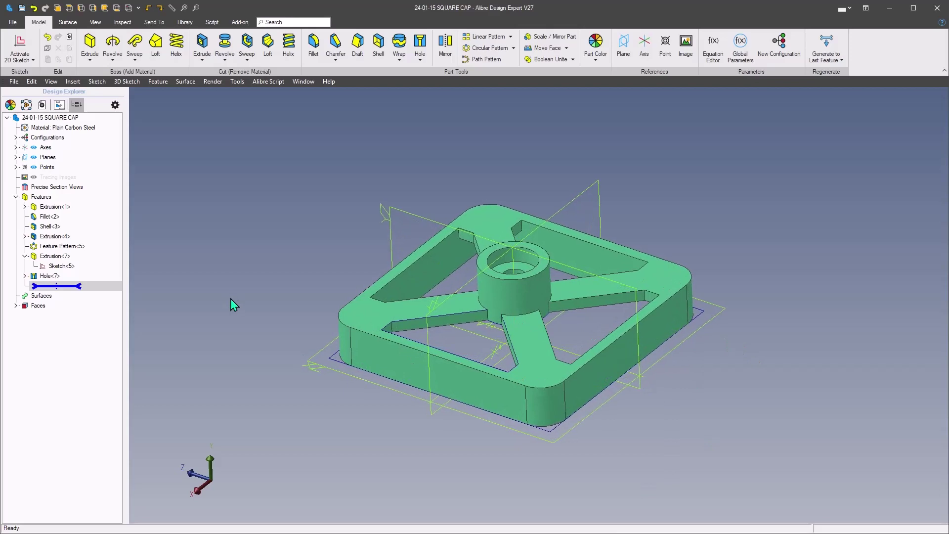
scroll(231, 299, "up", 2)
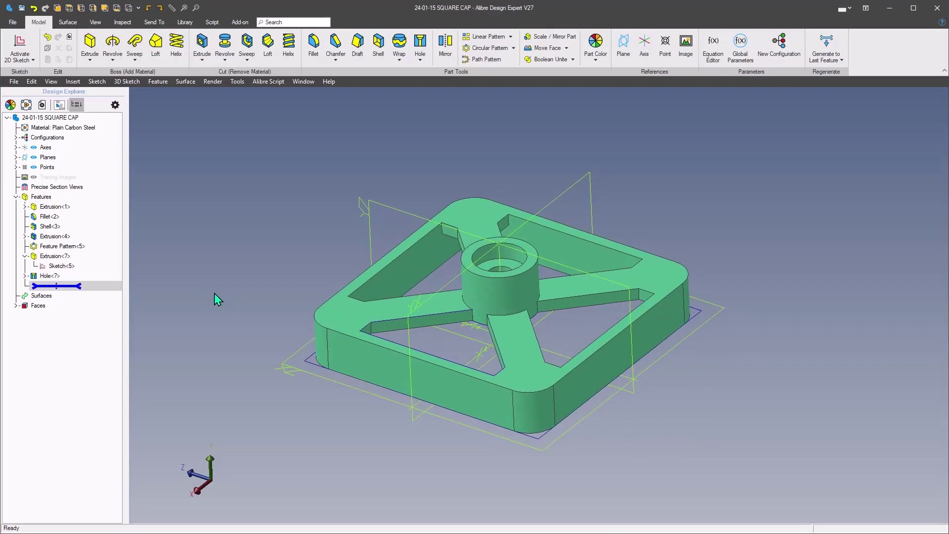
middle_click_drag(215, 293, 265, 282)
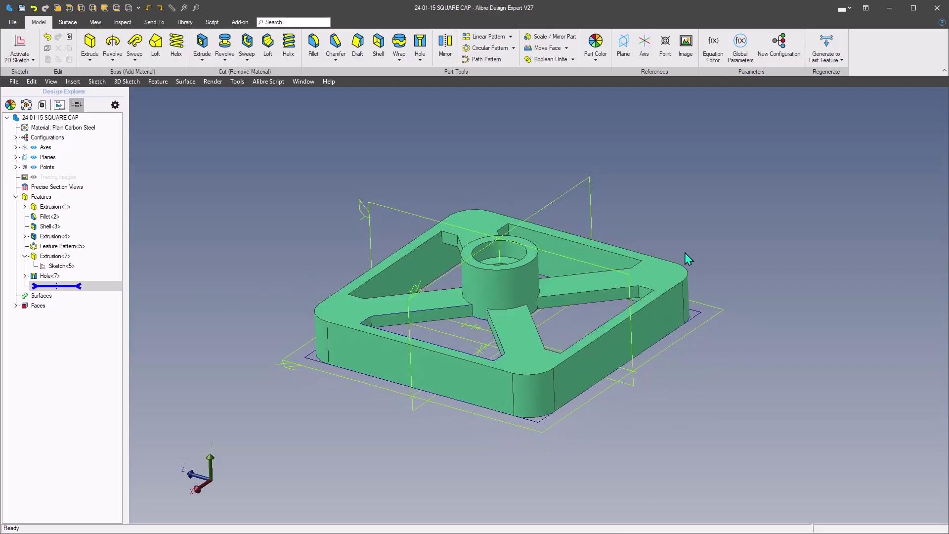
scroll(268, 265, "up", 1)
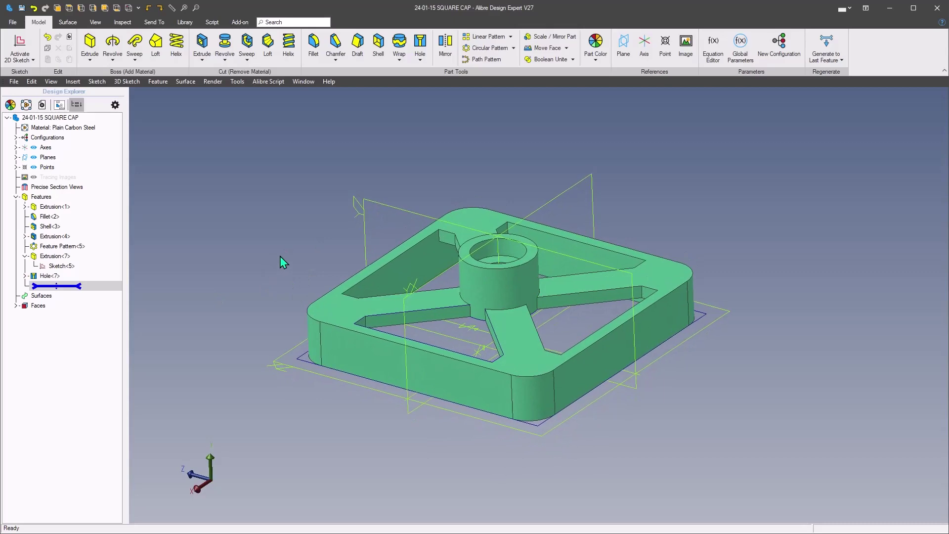